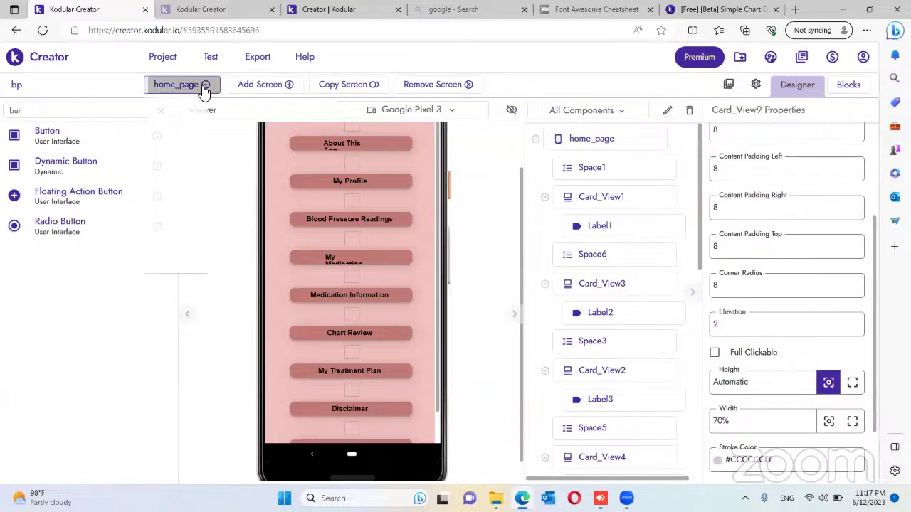
Open the Chart_review screen of the bp project and view its layout
scroll(197, 370, "down", 3)
left_click(199, 407)
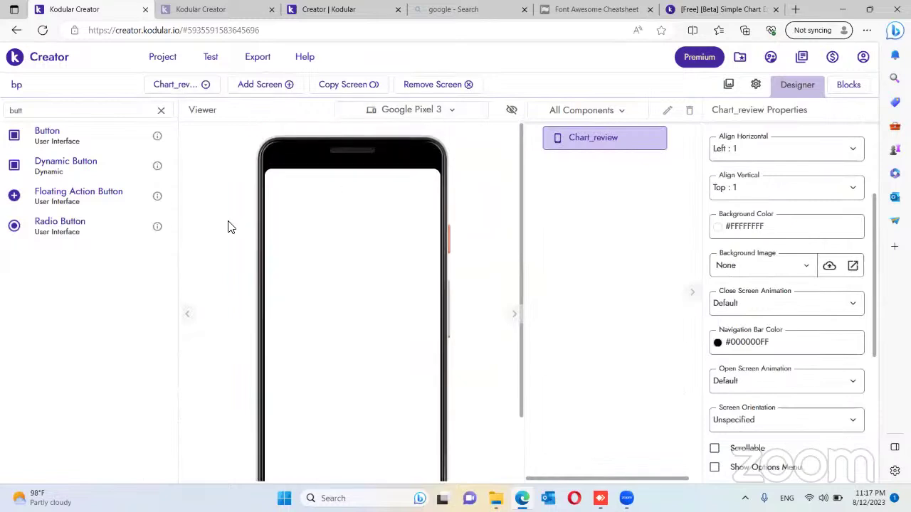
scroll(278, 258, "down", 2)
scroll(281, 222, "up", 1)
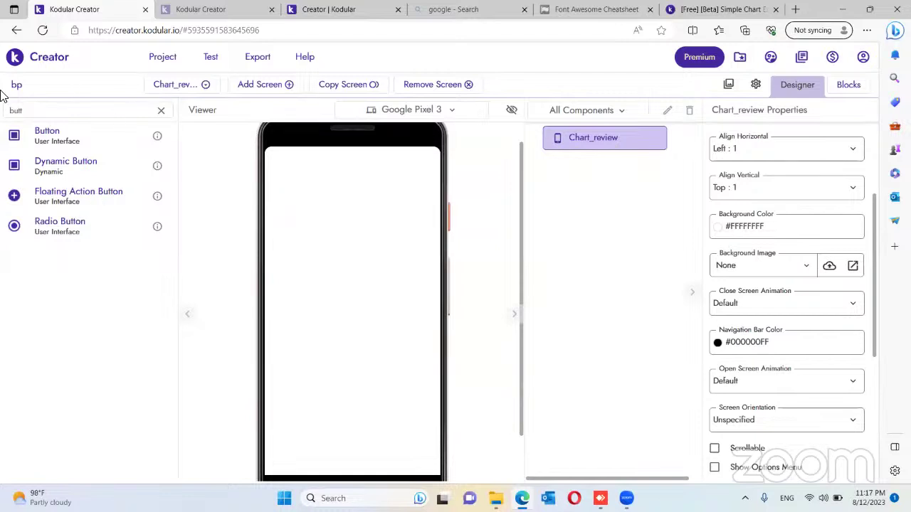
Clear the component search for "butt" and show the project's imported extensions
left_click(161, 111)
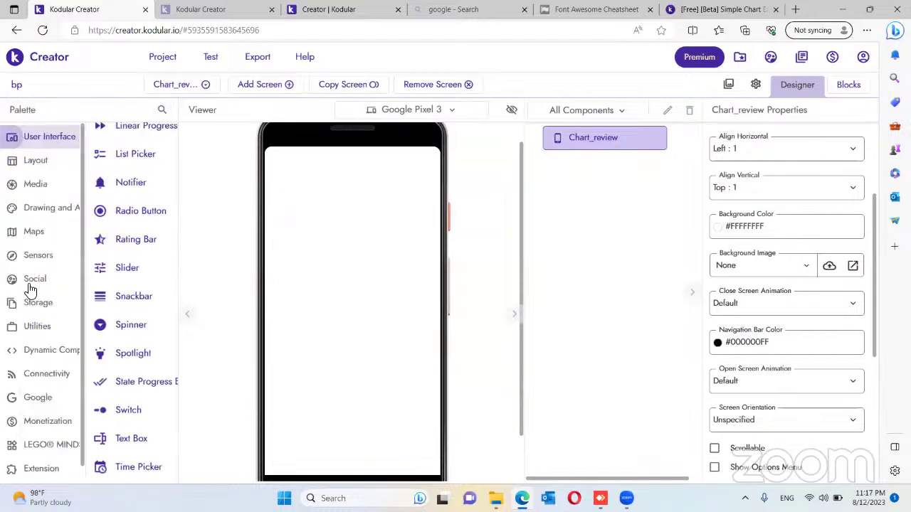
mouse_move(67, 361)
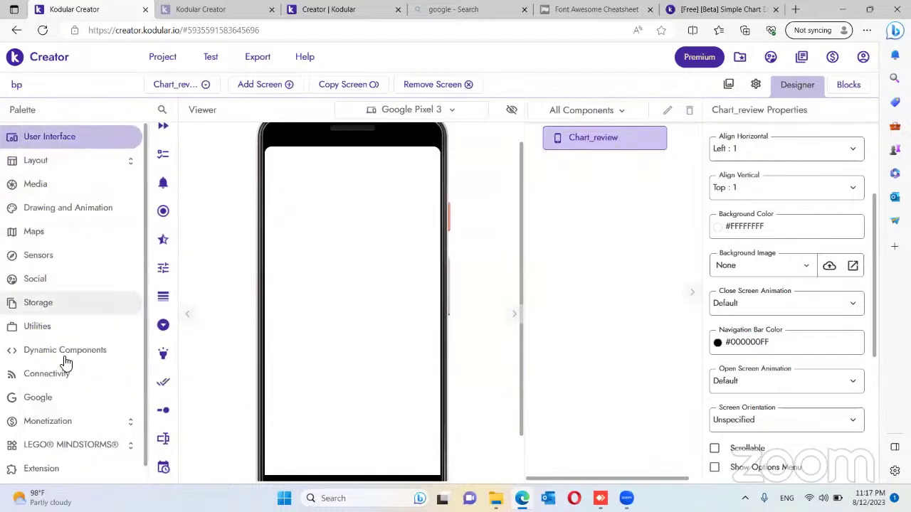
left_click(36, 462)
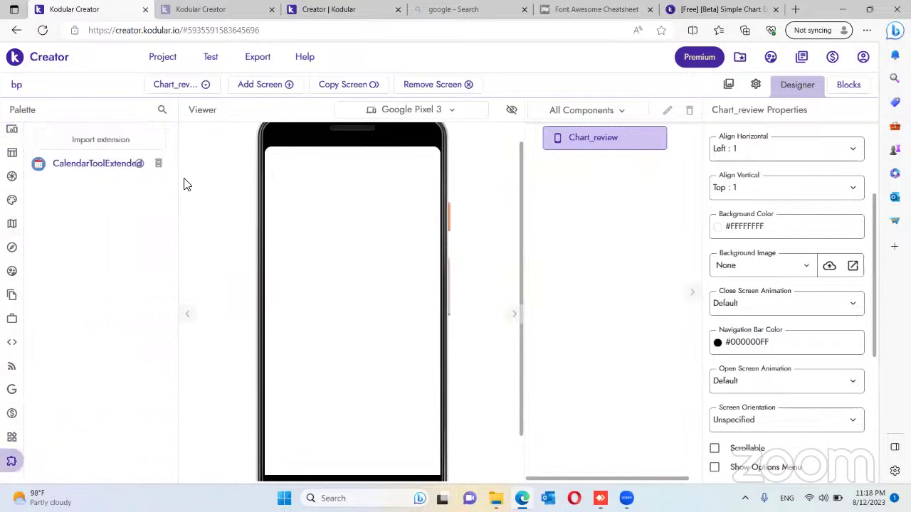
Switch from the Chart_review screen to the Blood_pressure_readings screen
left_click(196, 86)
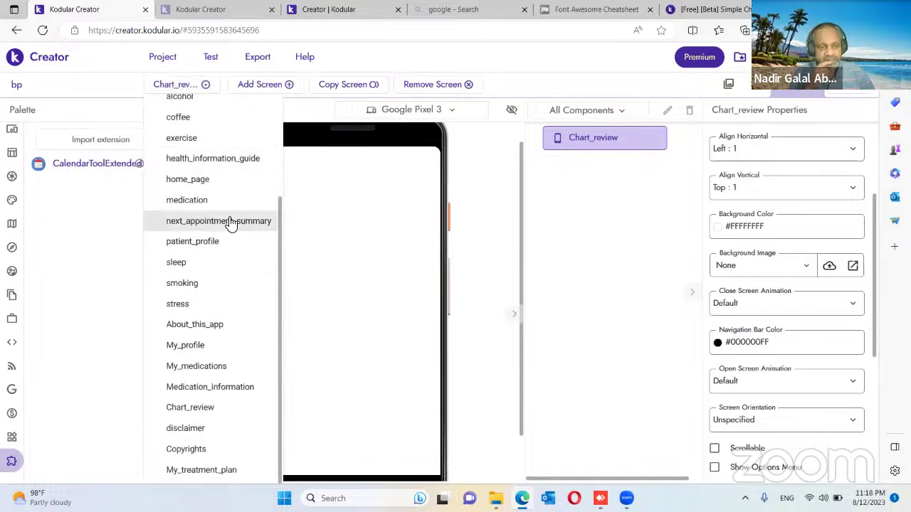
scroll(229, 212, "up", 5)
left_click(230, 135)
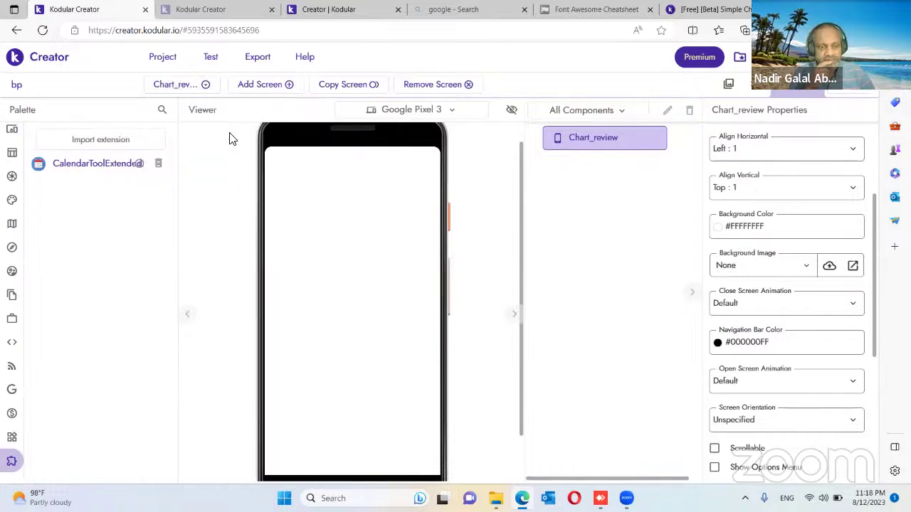
Look through the project's screens and open the My_profile screen
left_click(202, 86)
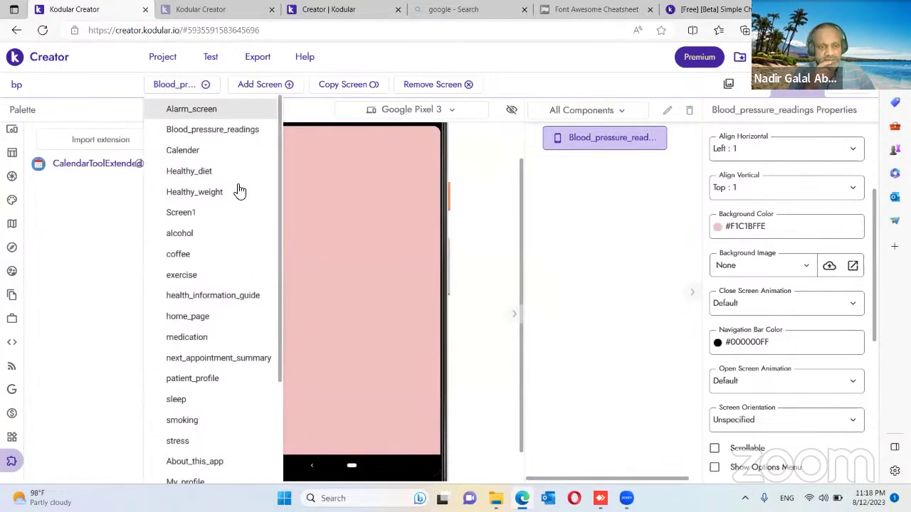
scroll(246, 206, "down", 2)
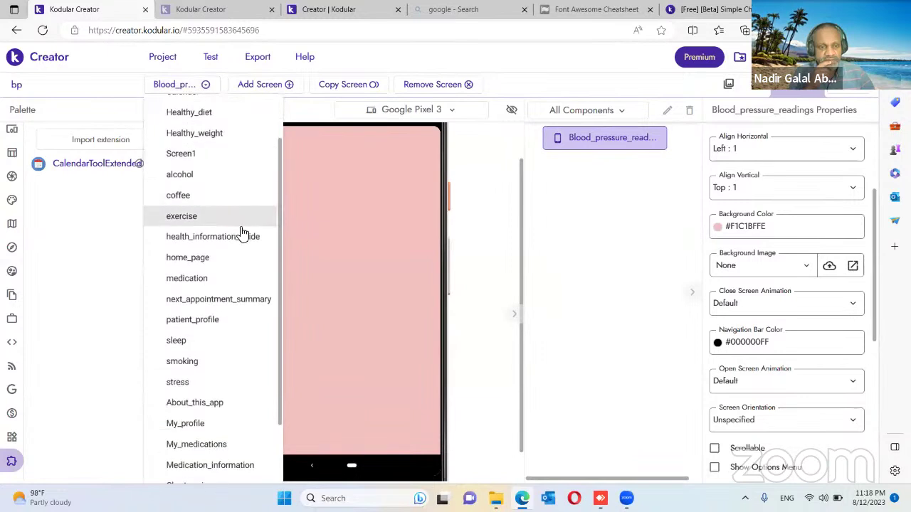
scroll(243, 238, "down", 2)
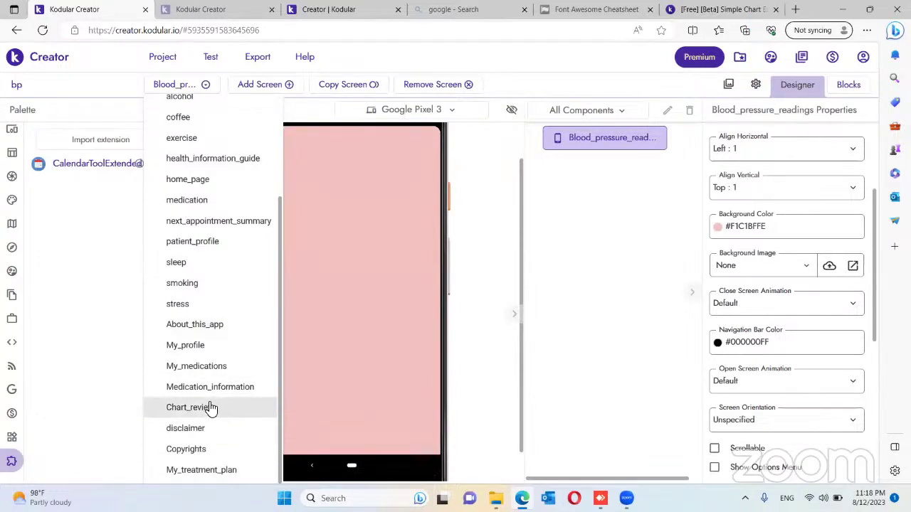
left_click(198, 347)
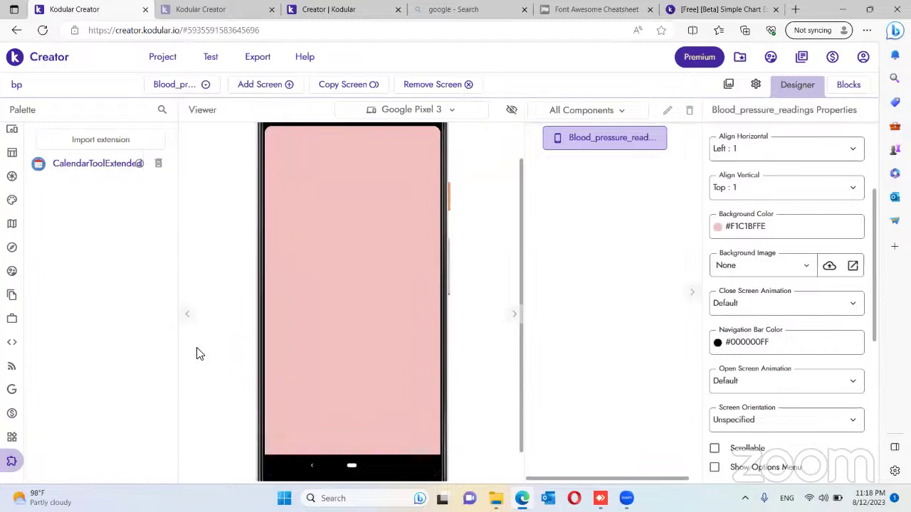
Open the patient_profile screen and examine its blood pressure logbook, from the weekday rows down to the date and time rows
left_click(202, 84)
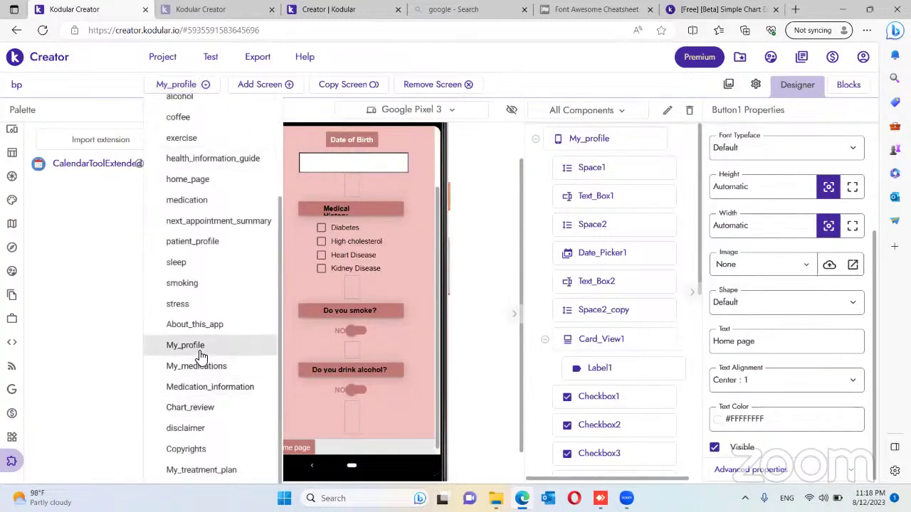
scroll(185, 256, "up", 3)
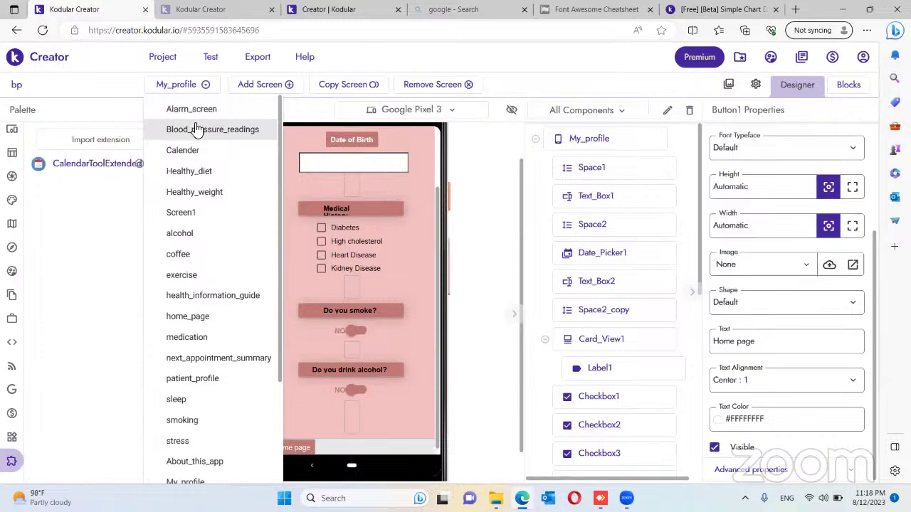
scroll(196, 132, "down", 1)
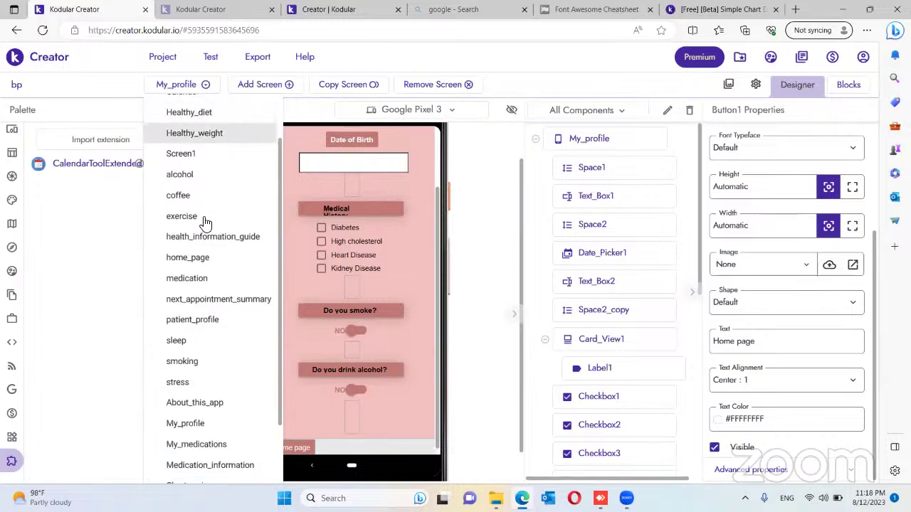
left_click(190, 320)
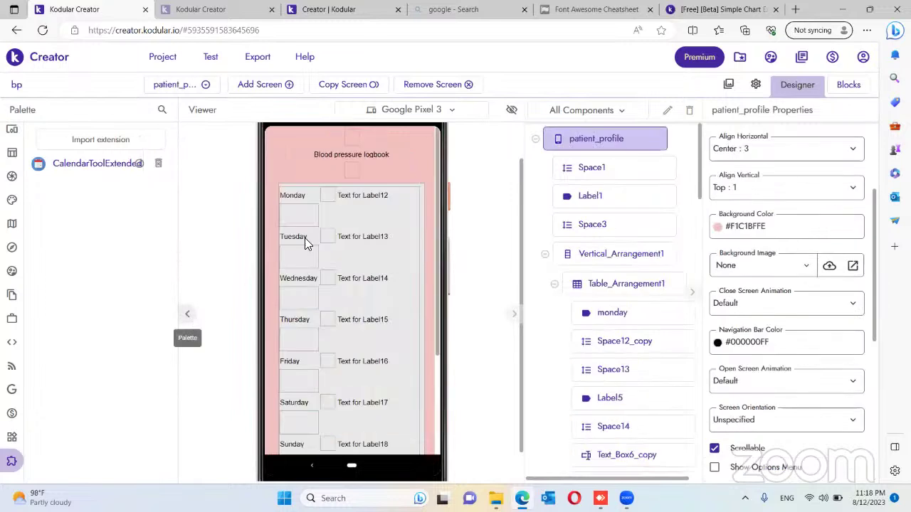
scroll(406, 377, "down", 3)
scroll(406, 377, "up", 3)
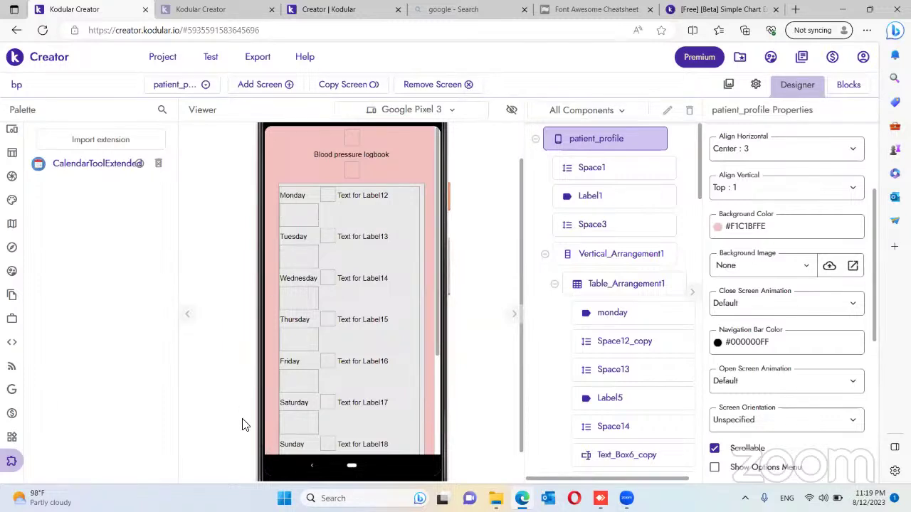
scroll(302, 435, "down", 2)
scroll(304, 435, "down", 1)
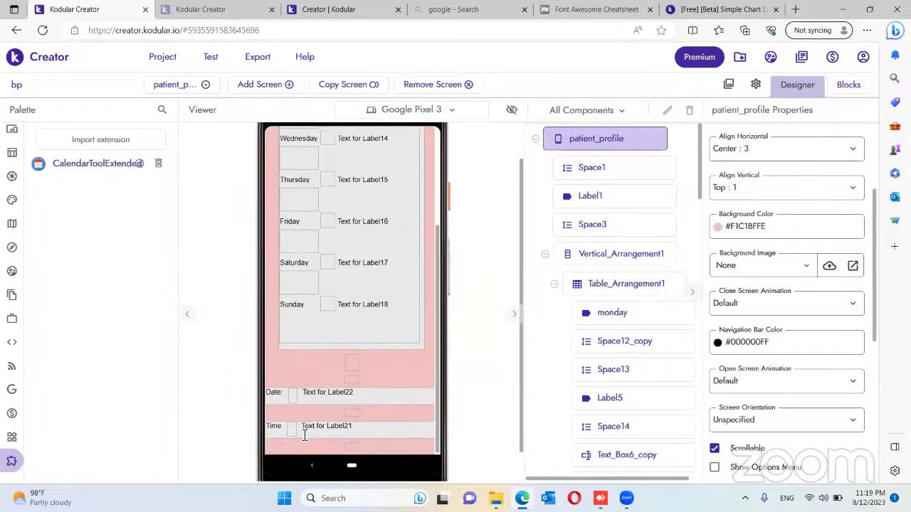
scroll(302, 438, "up", 2)
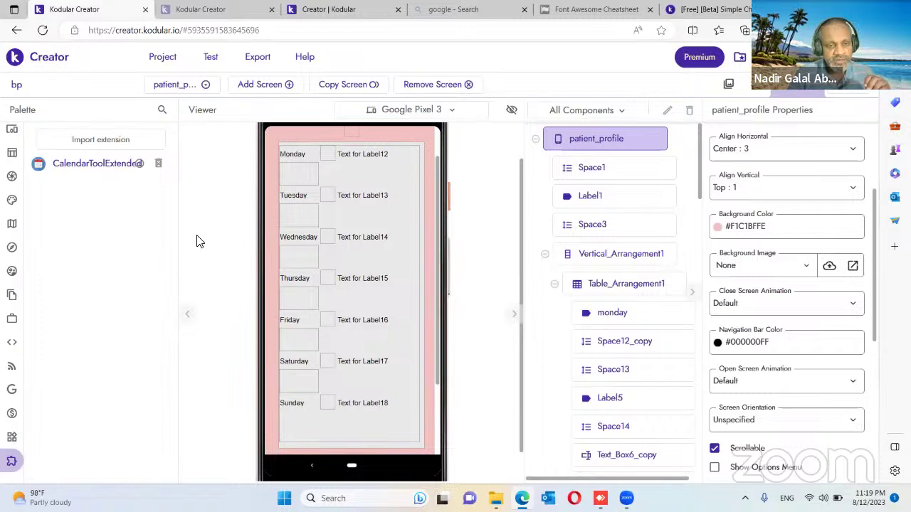
Review the project's list of screens, then open the Chart_review screen and inspect its layout
left_click(205, 84)
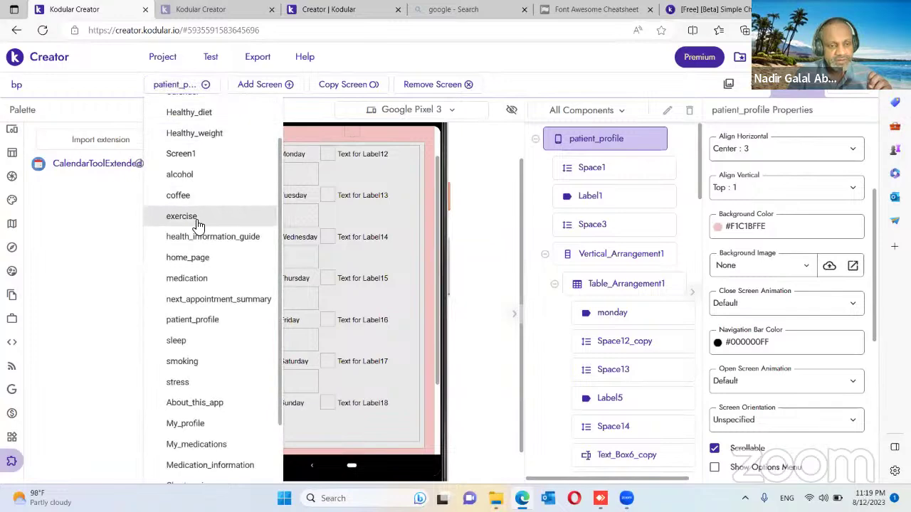
scroll(203, 261, "down", 2)
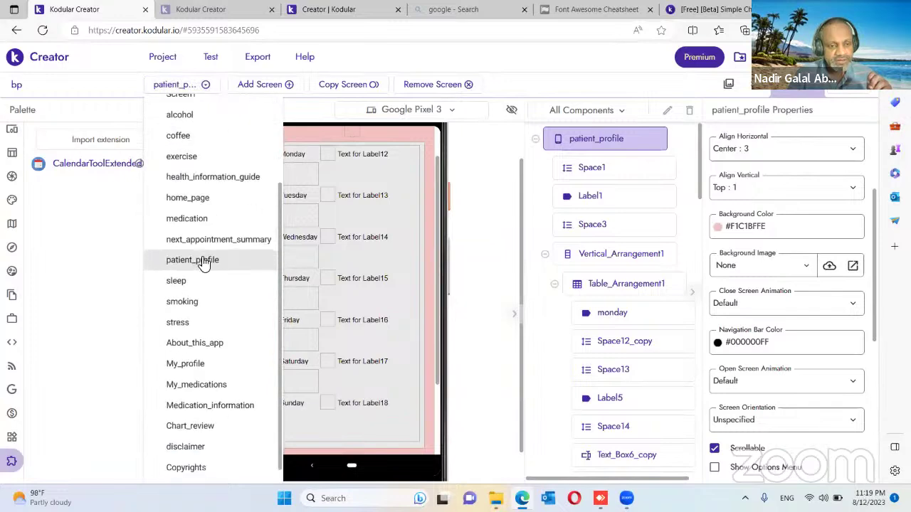
scroll(204, 260, "up", 3)
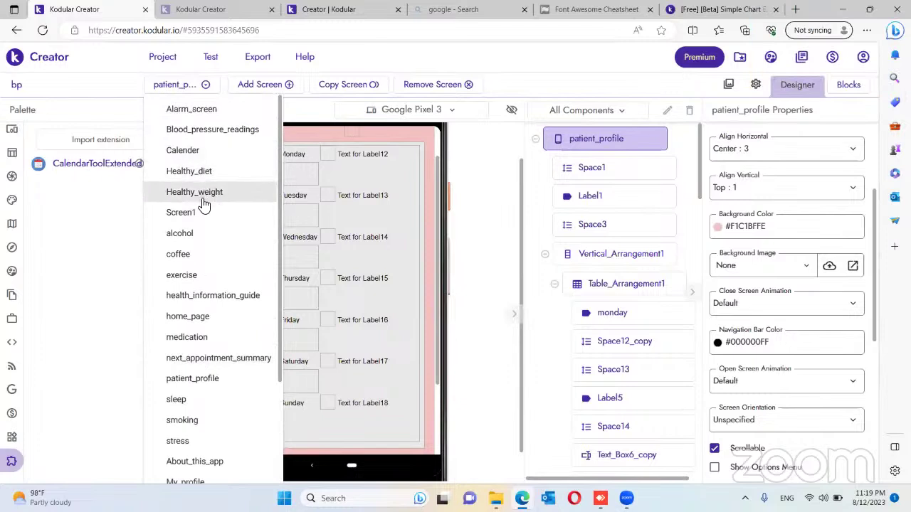
scroll(204, 204, "down", 3)
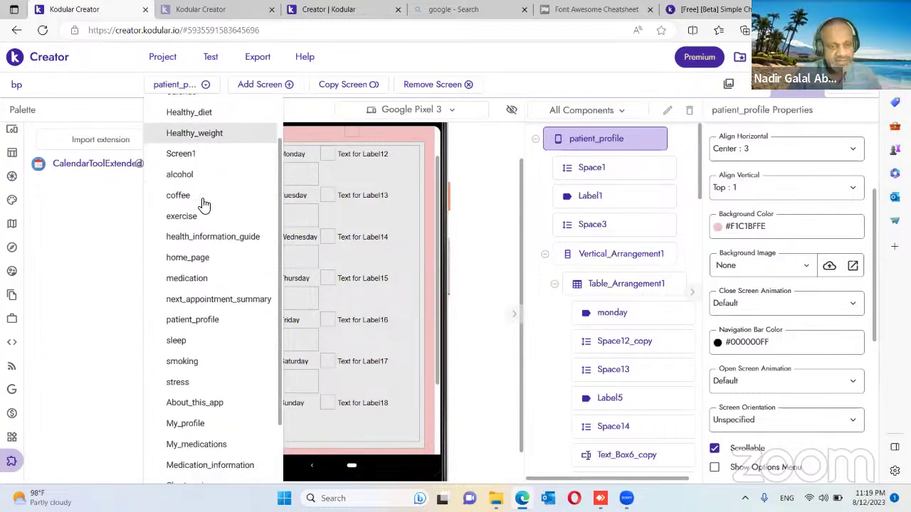
scroll(204, 204, "up", 3)
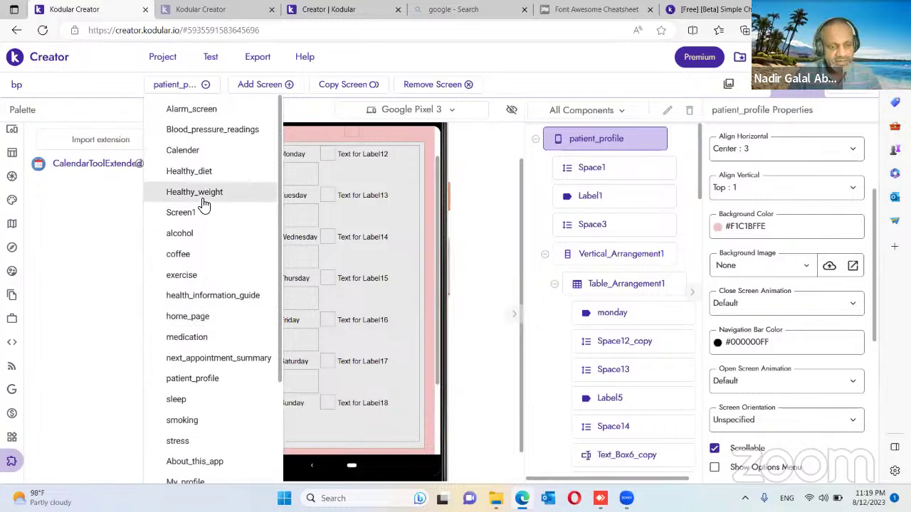
scroll(204, 204, "down", 3)
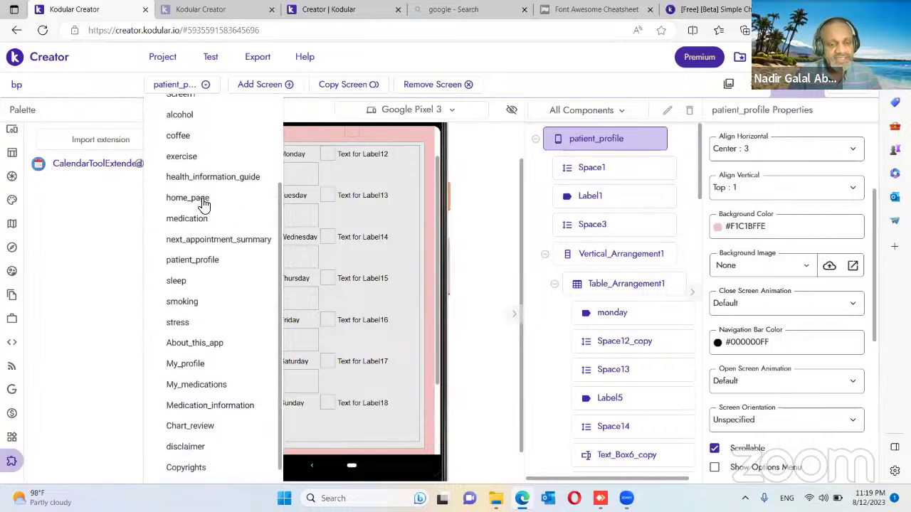
scroll(203, 204, "up", 3)
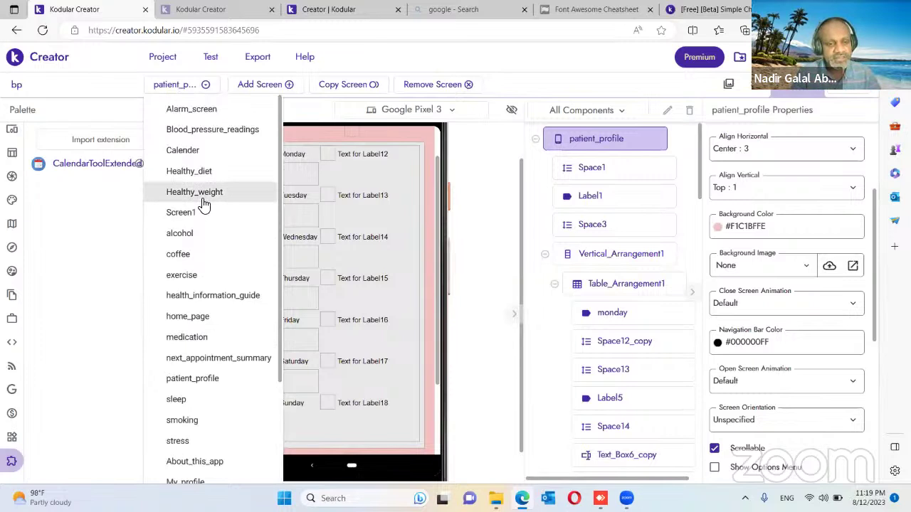
scroll(204, 204, "down", 3)
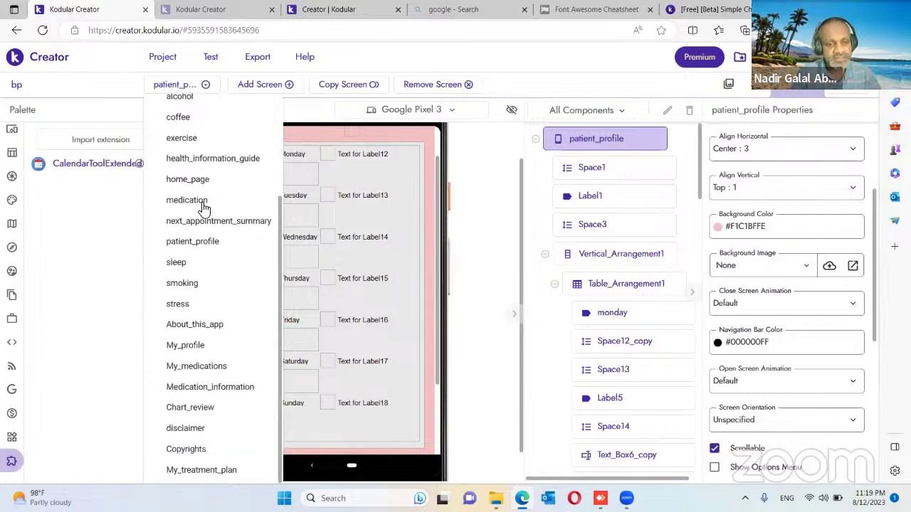
left_click(184, 408)
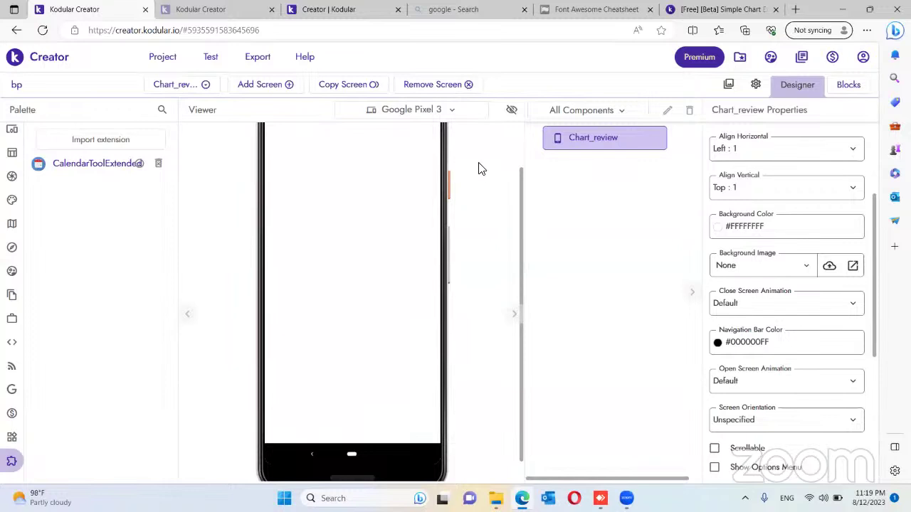
scroll(479, 169, "up", 5)
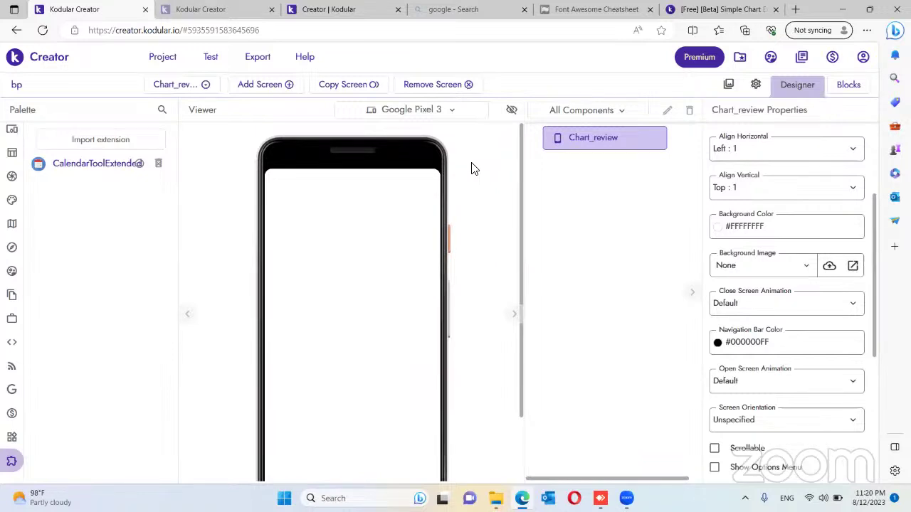
scroll(468, 169, "down", 5)
scroll(468, 169, "up", 5)
Choose the patient_profile screen from the project's screens again
left_click(205, 86)
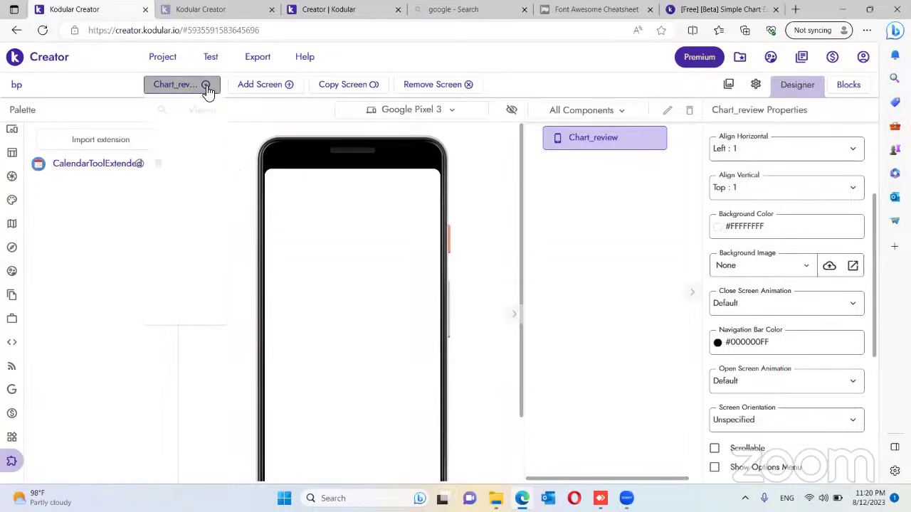
scroll(210, 130, "up", 2)
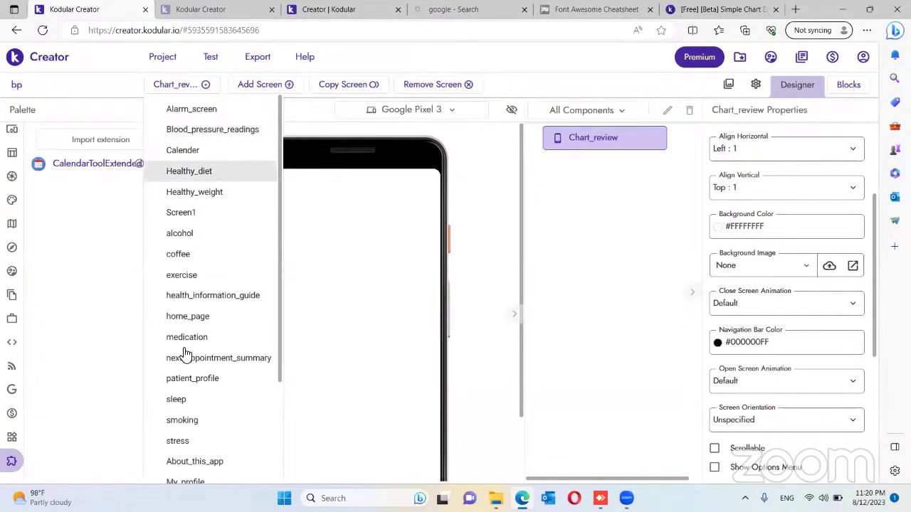
left_click(181, 377)
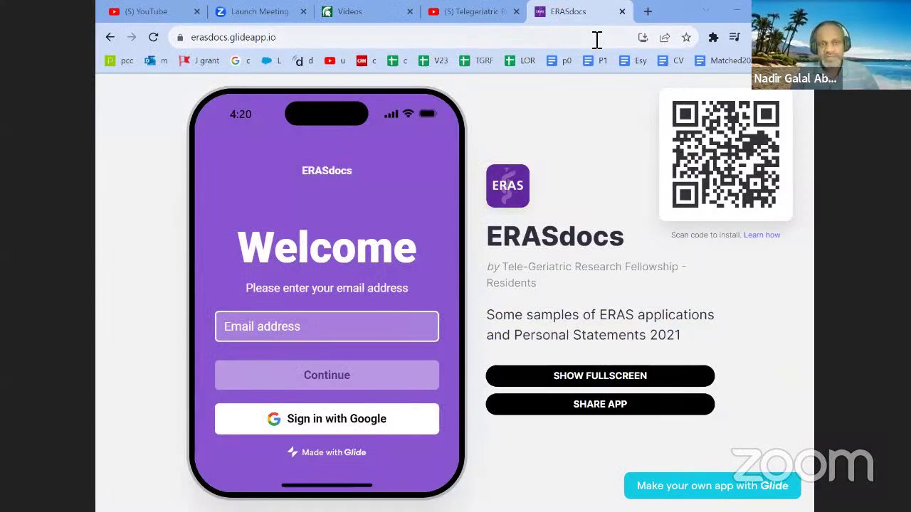
Create a new blank Google Sheets spreadsheet in Chrome by going to sheets.new
left_click(597, 39)
type("she")
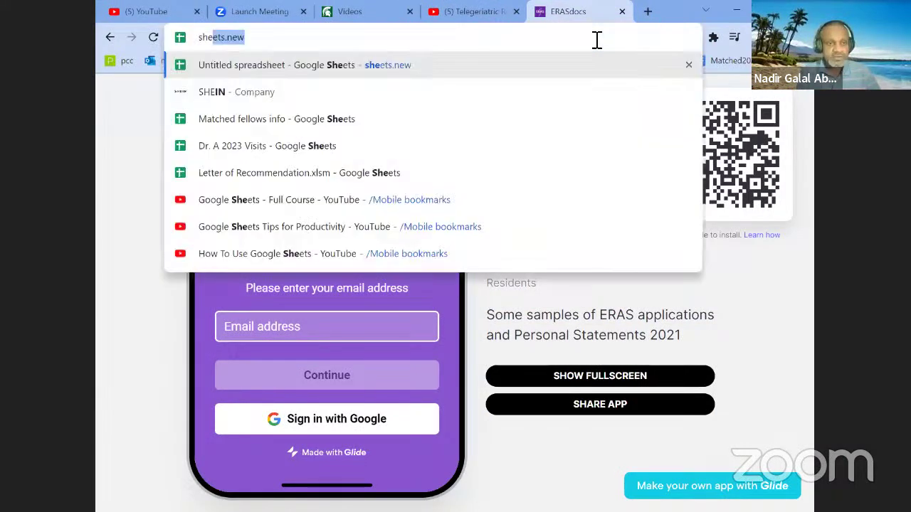
key("Return")
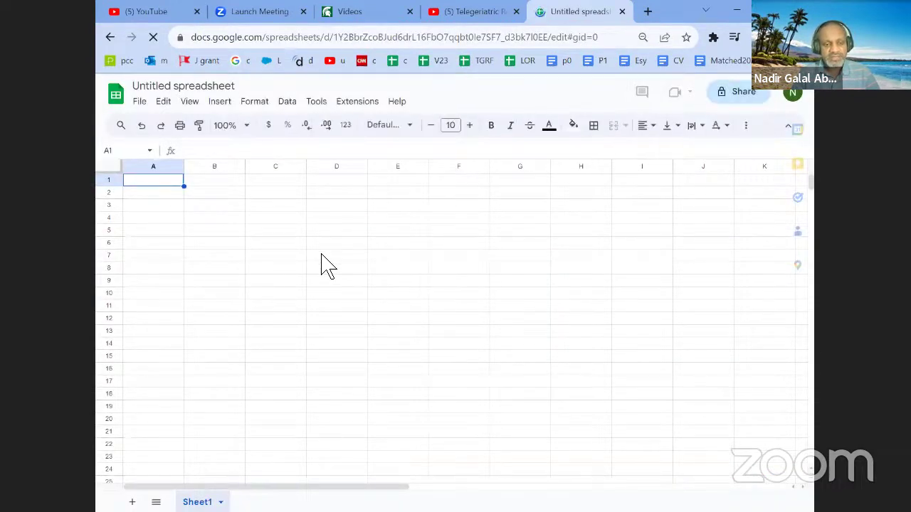
Fill the cell range A2:C13 with red as the background of the mock-up screen
left_click_drag(177, 191, 291, 331)
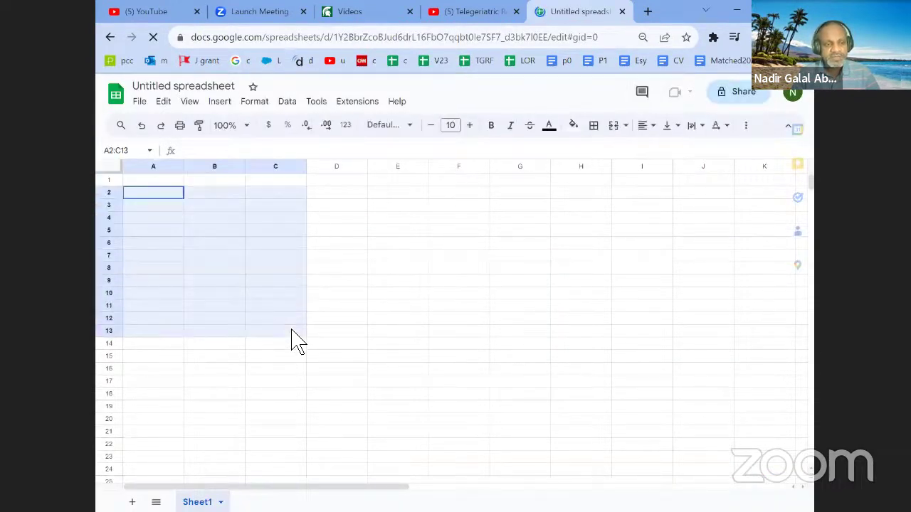
left_click(574, 126)
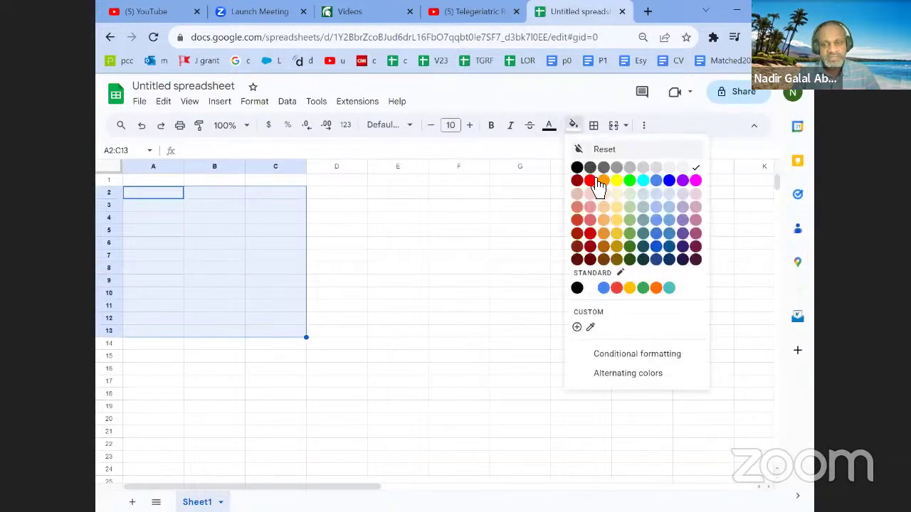
left_click(591, 182)
Reset the fill colour of cells C4 and C6 inside the red block to make two input boxes
left_click(265, 232)
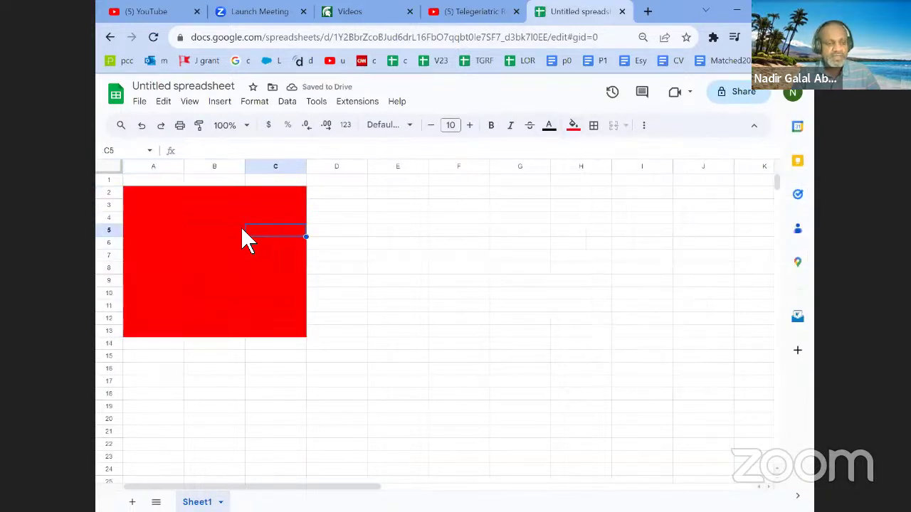
left_click(261, 218)
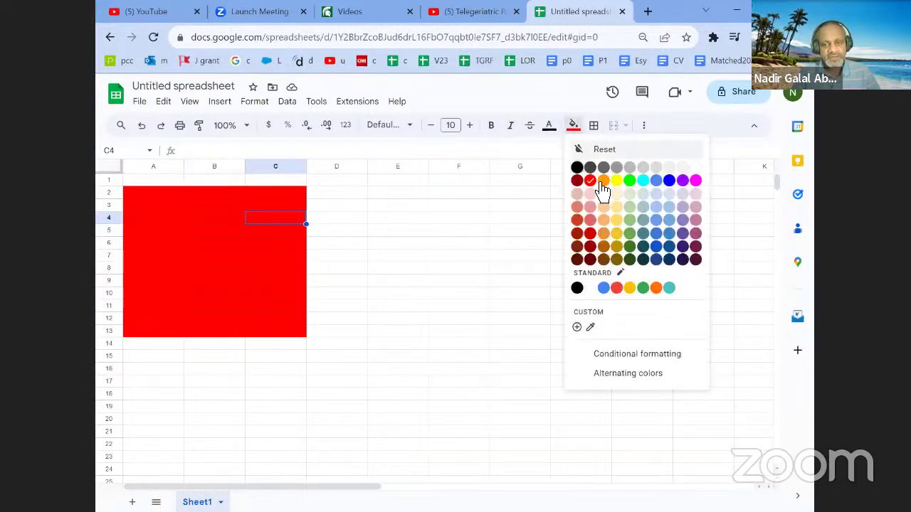
left_click(579, 150)
left_click(277, 242)
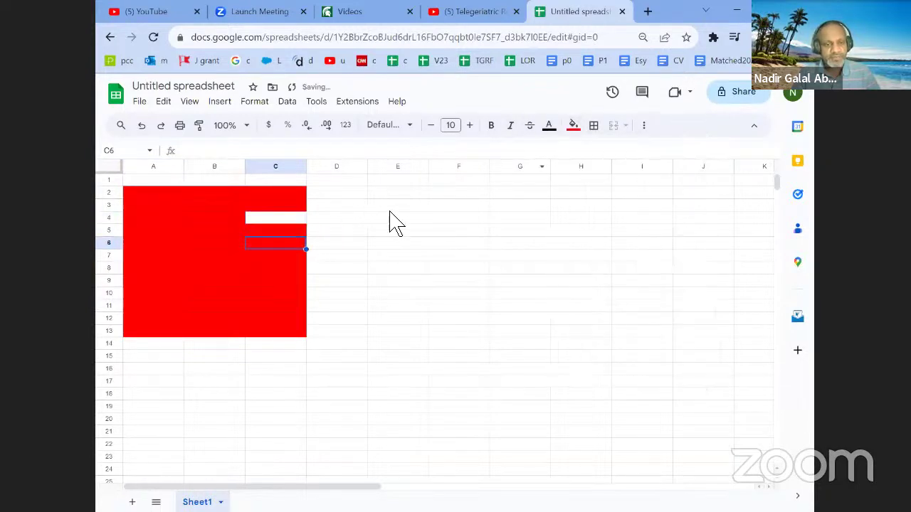
left_click(573, 125)
left_click(616, 149)
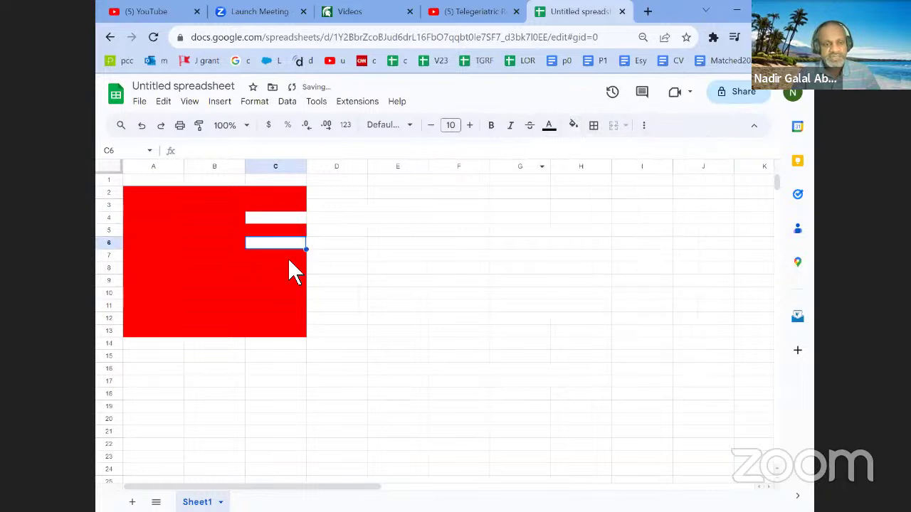
Enter the labels SBP in cell A4 and DBP in cell A6
left_click(167, 221)
type("SBP")
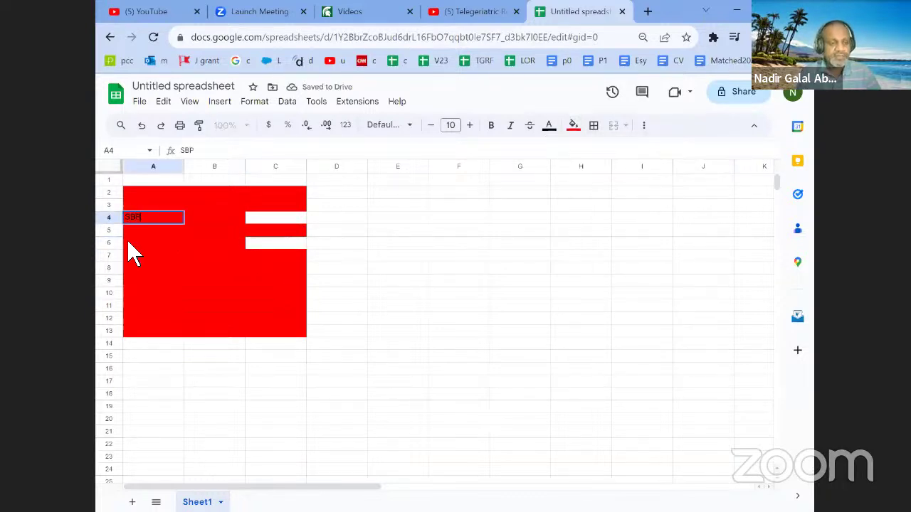
key("Return")
left_click(128, 243)
type("D")
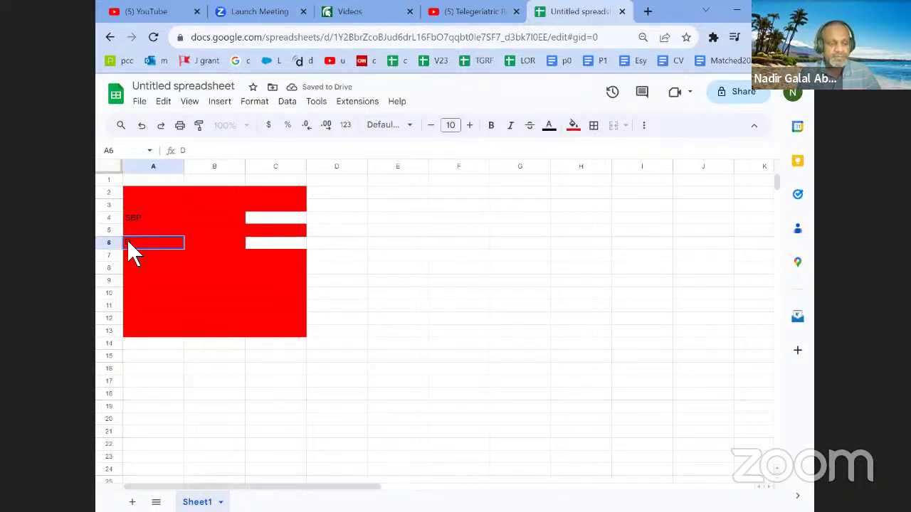
type("BP")
left_click_drag(336, 192, 275, 317)
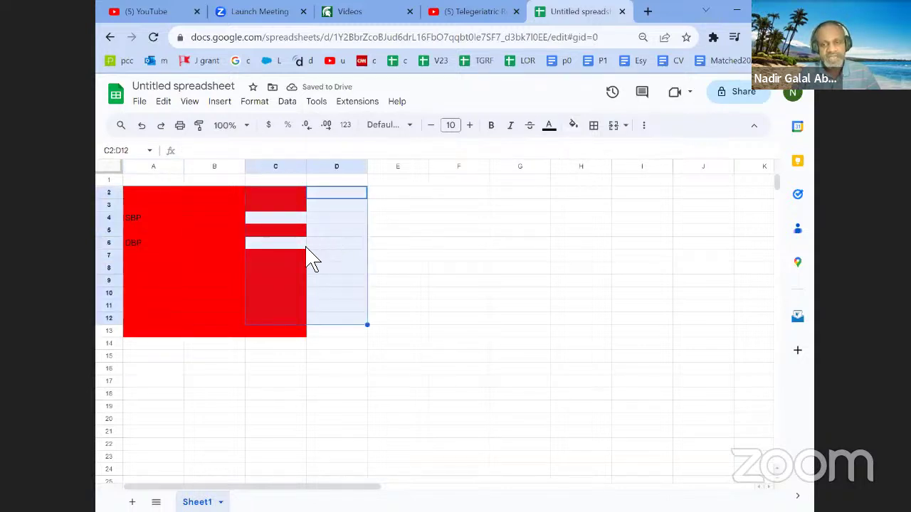
key("ctrl+y")
key("ctrl+z")
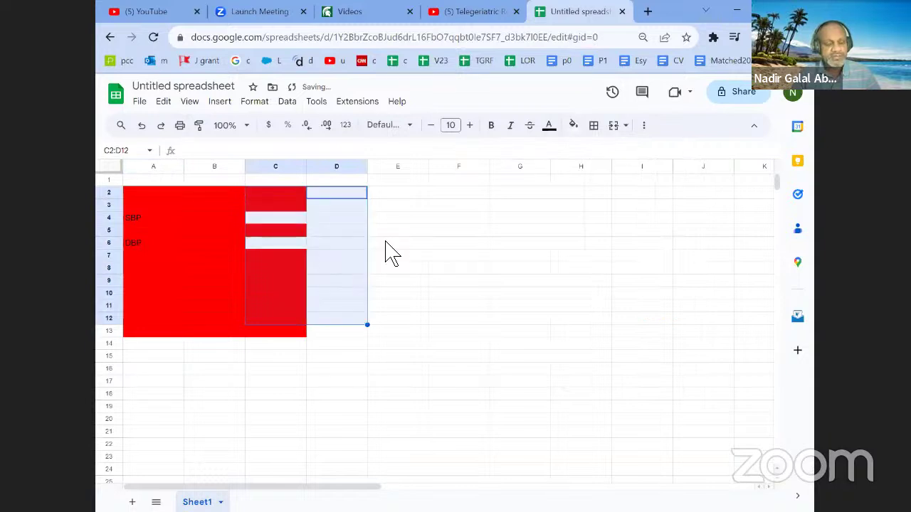
left_click(377, 244)
Extend the red background by filling cells D2:D13 with red
mouse_move(336, 192)
left_mouse_down()
mouse_move(349, 315)
mouse_move(341, 345)
mouse_move(341, 332)
left_mouse_up()
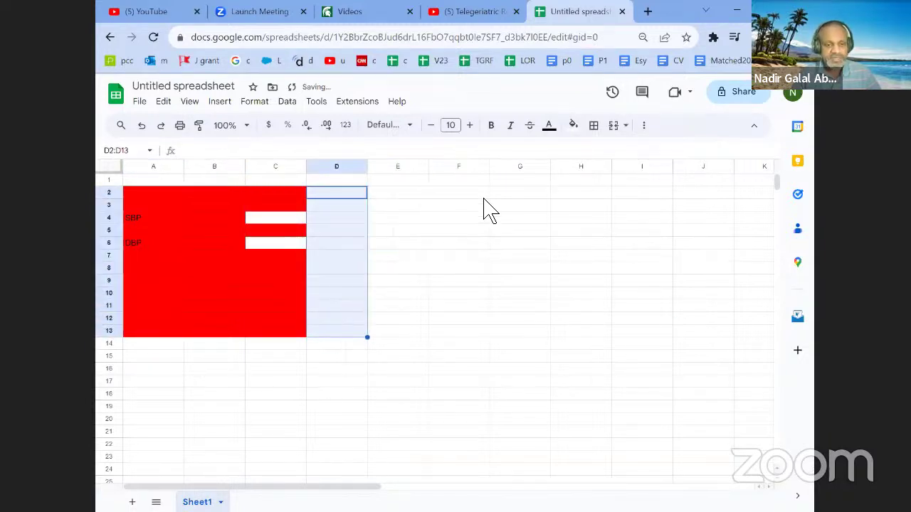
left_click(572, 125)
left_click(590, 180)
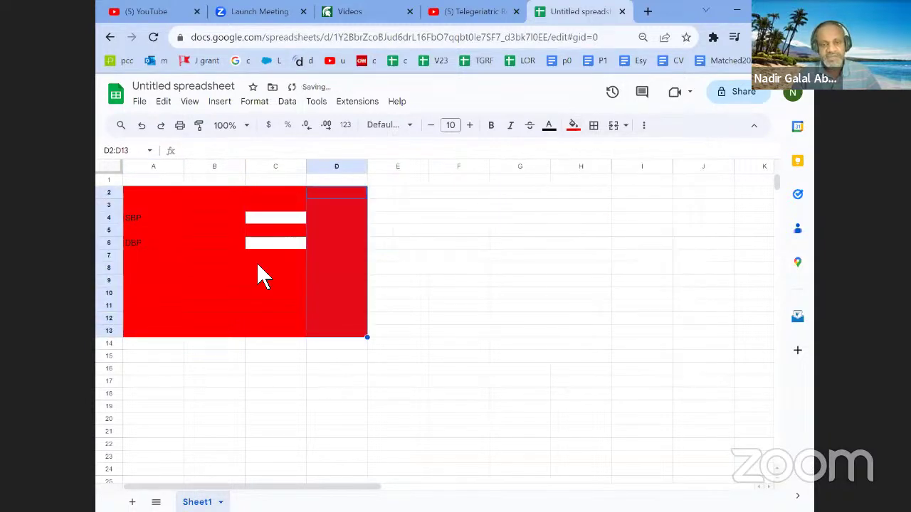
left_click(236, 256)
Enter 120 in the SBP input box at C4 and 80 in the DBP input box at C6
left_click(275, 222)
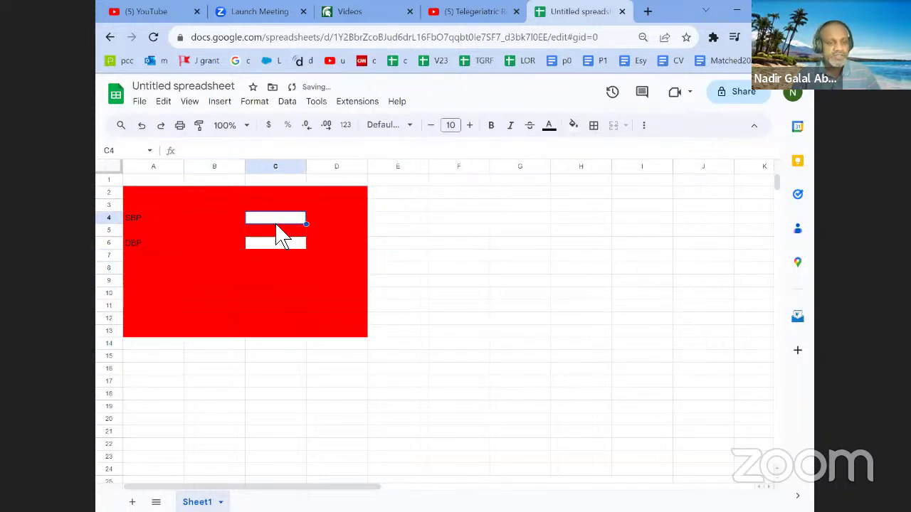
type("120")
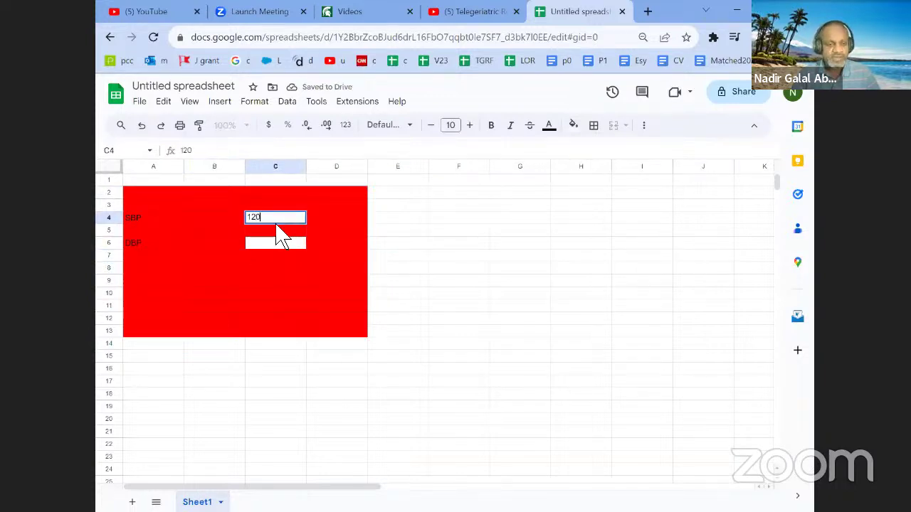
key("Tab")
left_click(272, 244)
type("80")
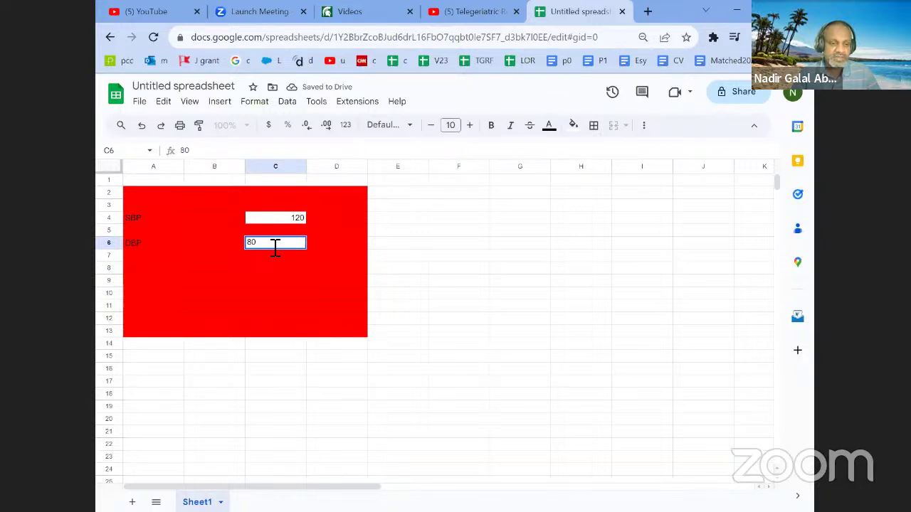
key("Return")
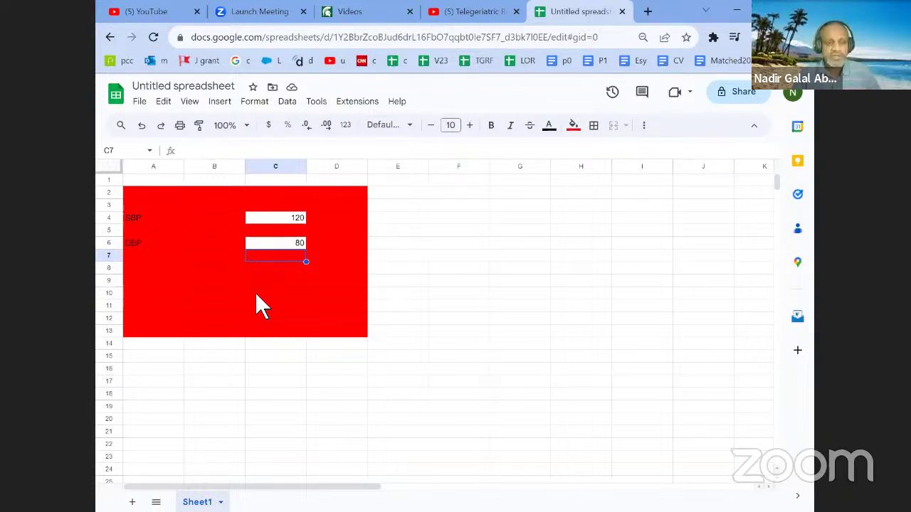
Narrow columns A and B to bring the input boxes closer to the SBP and DBP labels
mouse_move(245, 166)
left_mouse_down()
mouse_move(203, 168)
mouse_move(251, 168)
left_mouse_up()
key("Right")
key("Right")
key("Down")
key("Down")
key("Down")
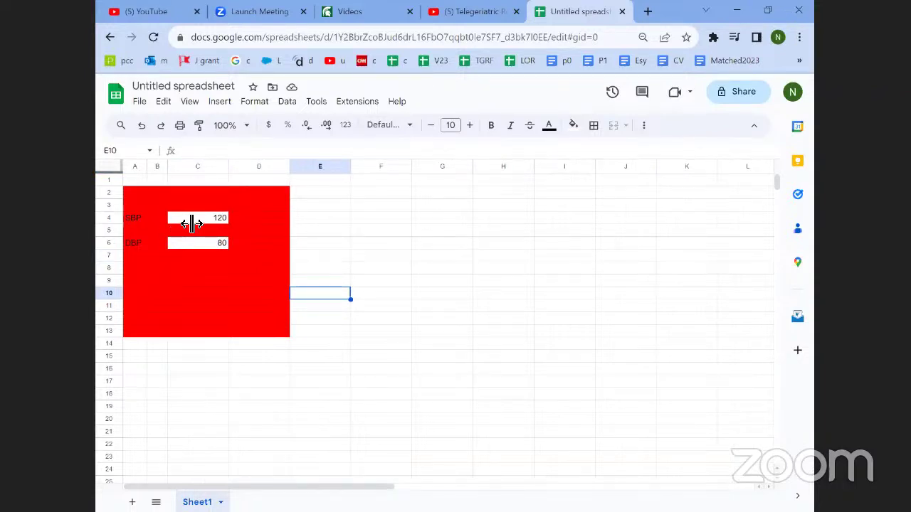
Enter the title "screen user input" in cell C1 above the red block
left_click(199, 180)
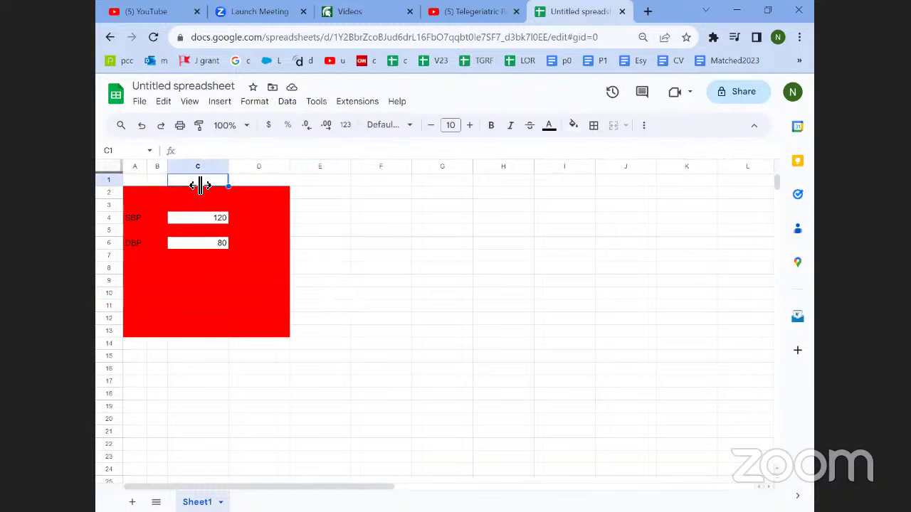
type("screen user")
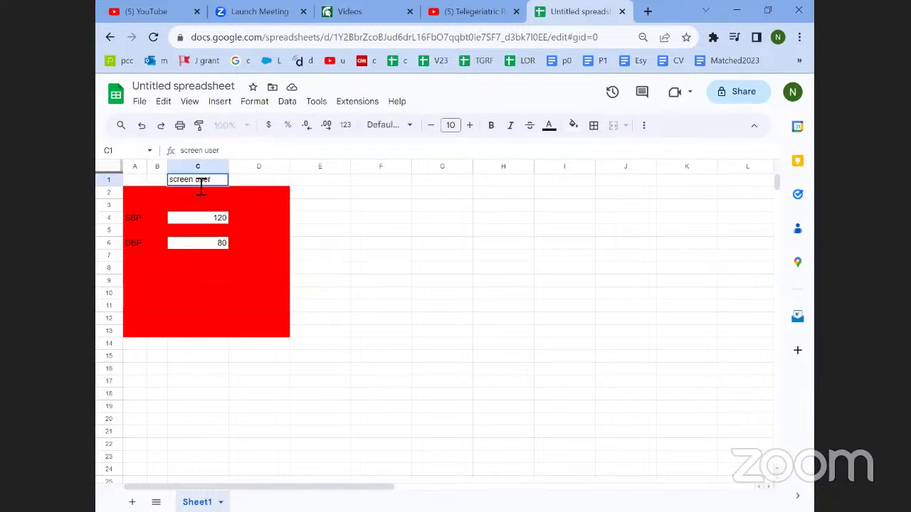
type(" input")
key("Return")
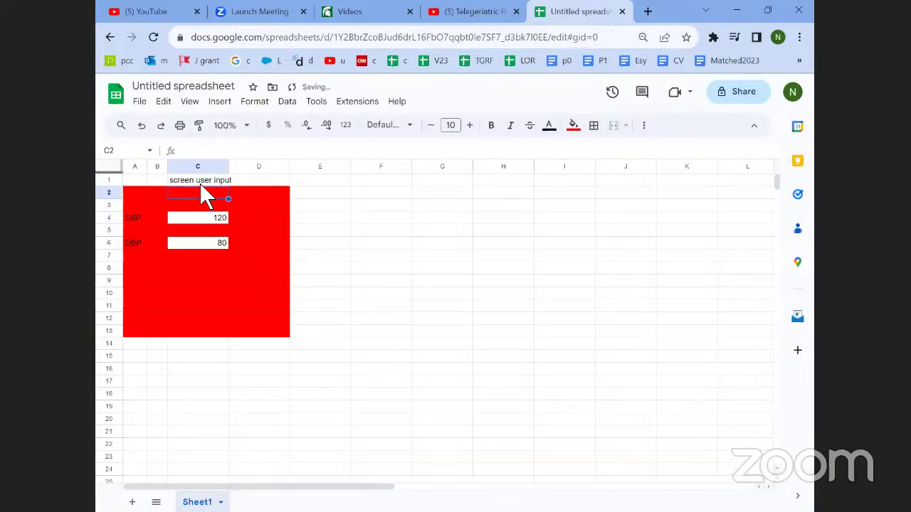
key("Up")
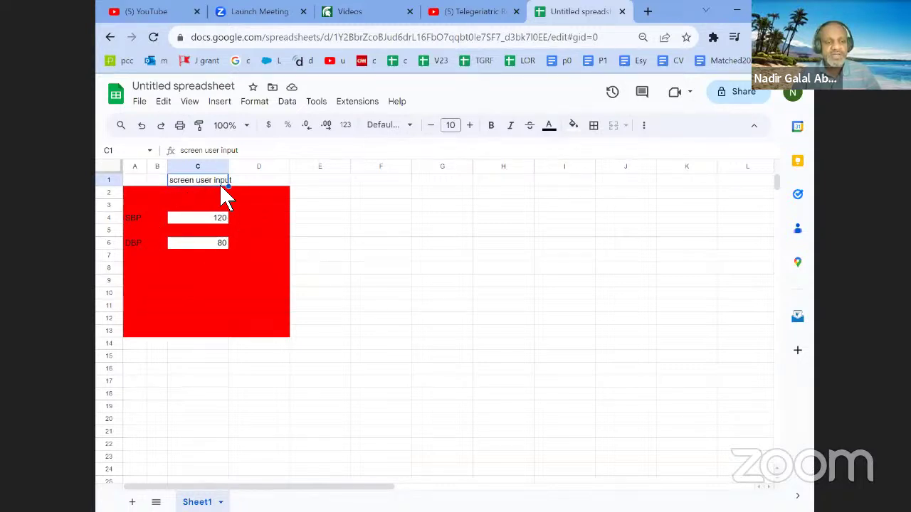
Make a button in cell C10 by filling it with grey and entering the text Save
left_click(212, 256)
left_click(210, 294)
left_click(573, 126)
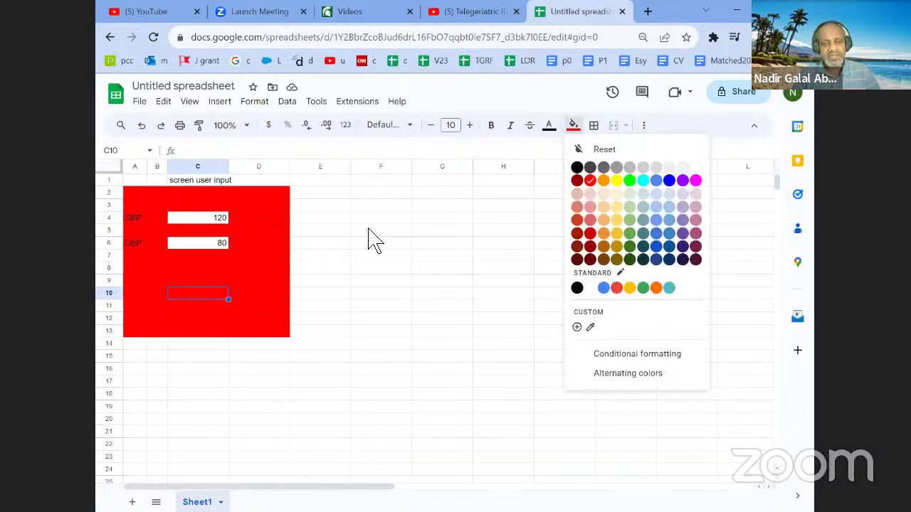
left_click(630, 167)
left_click(211, 151)
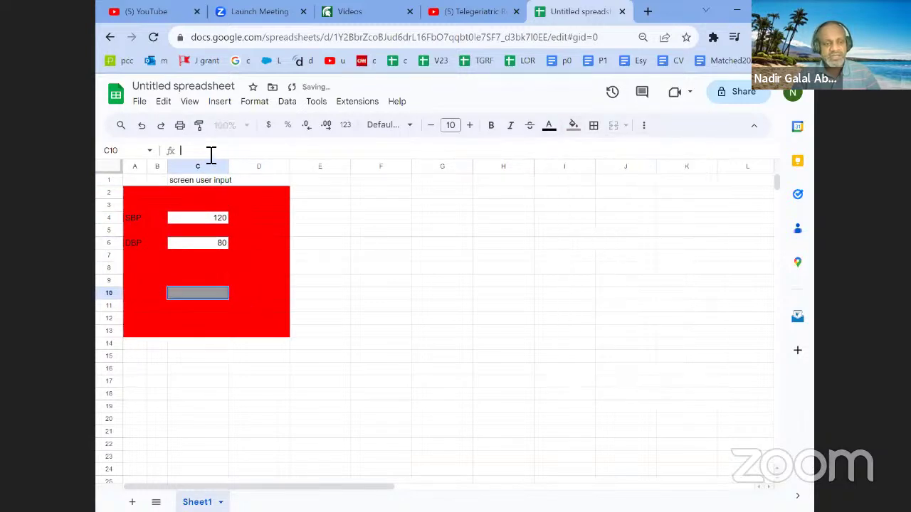
type("Save")
key("Return")
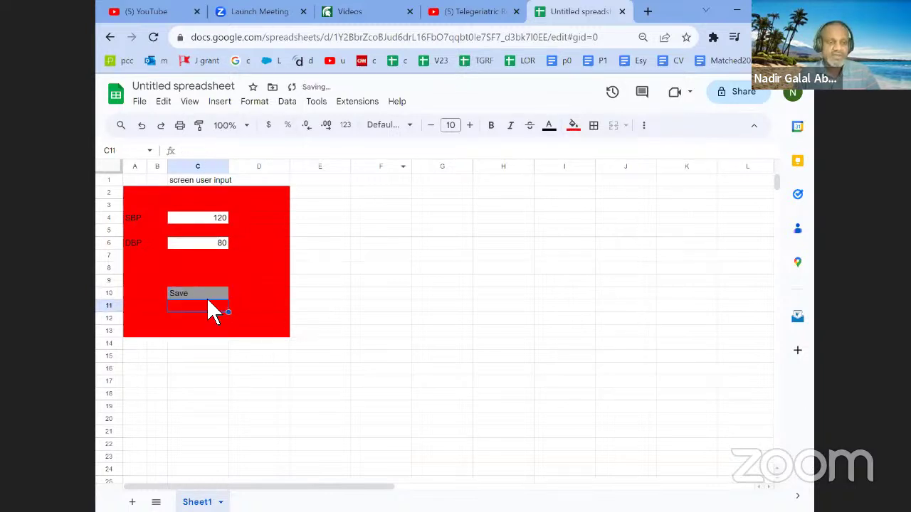
left_click(208, 296)
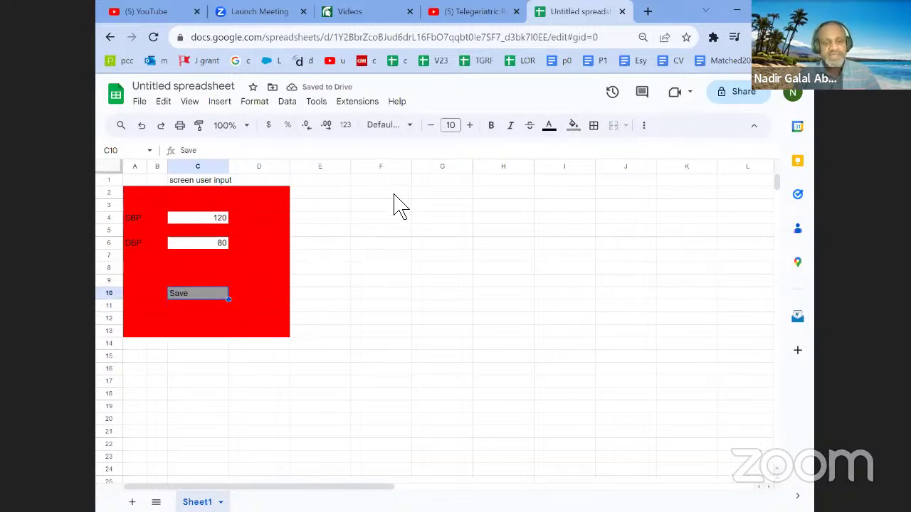
Apply all borders to the cell range F1:H13 to lay out a data table
left_click_drag(381, 180, 533, 336)
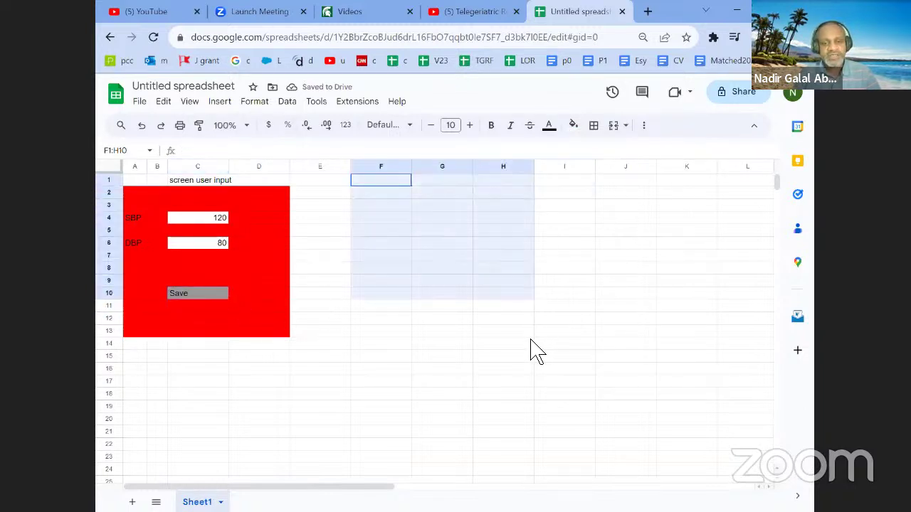
left_click(593, 127)
left_click(606, 162)
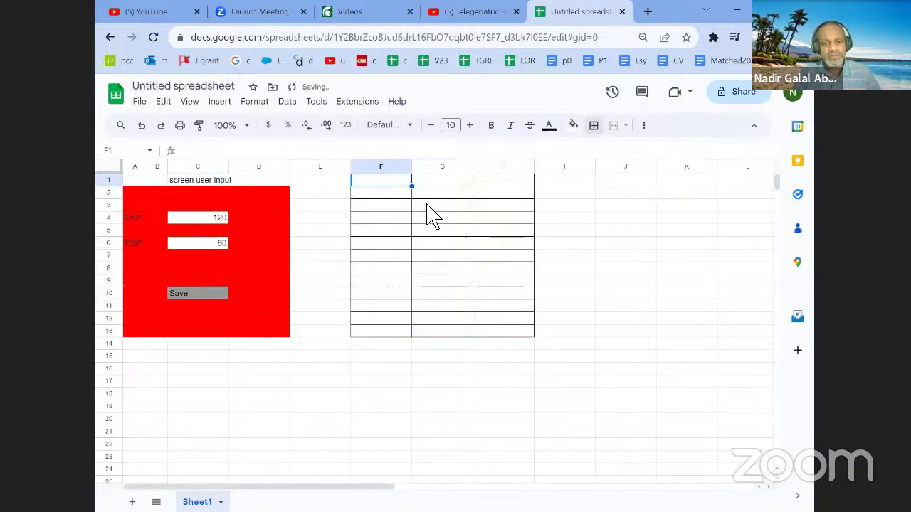
Enter the column headings Date, user, value and value id across cells F1 to I1
type("Date")
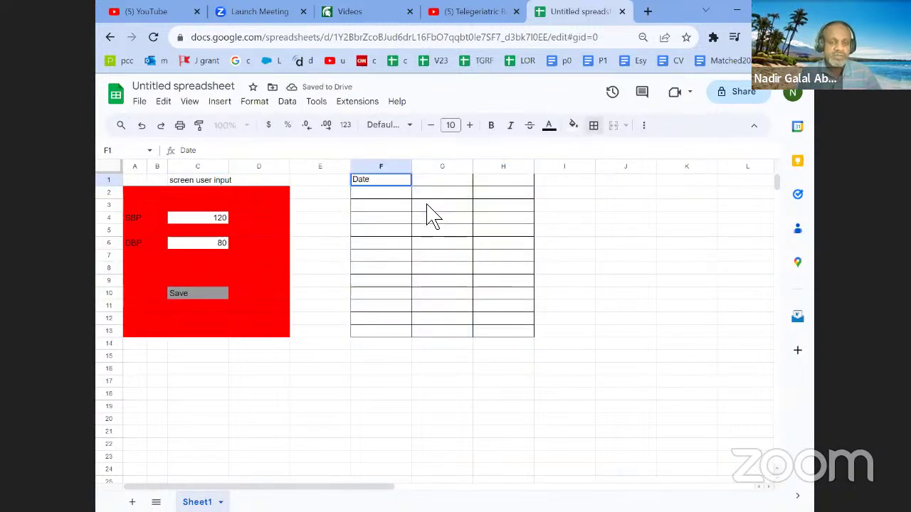
key("Tab")
type("user")
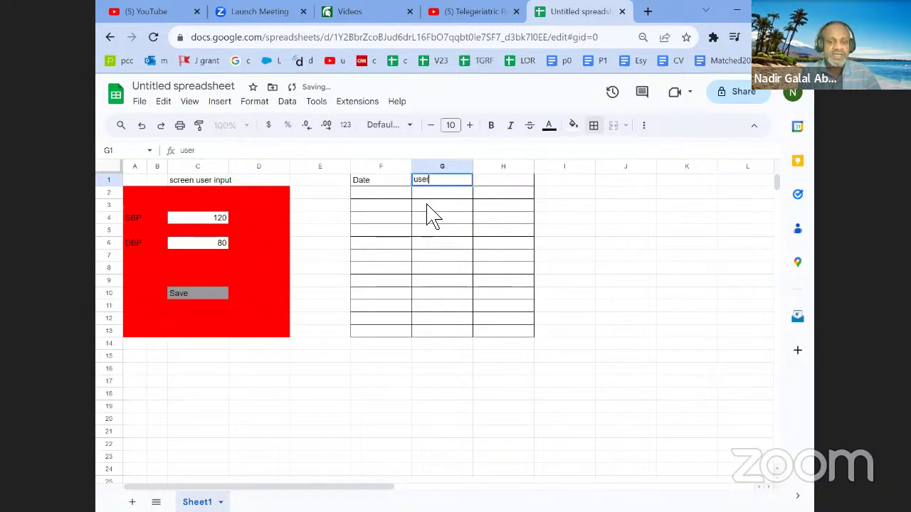
key("Tab")
type("va")
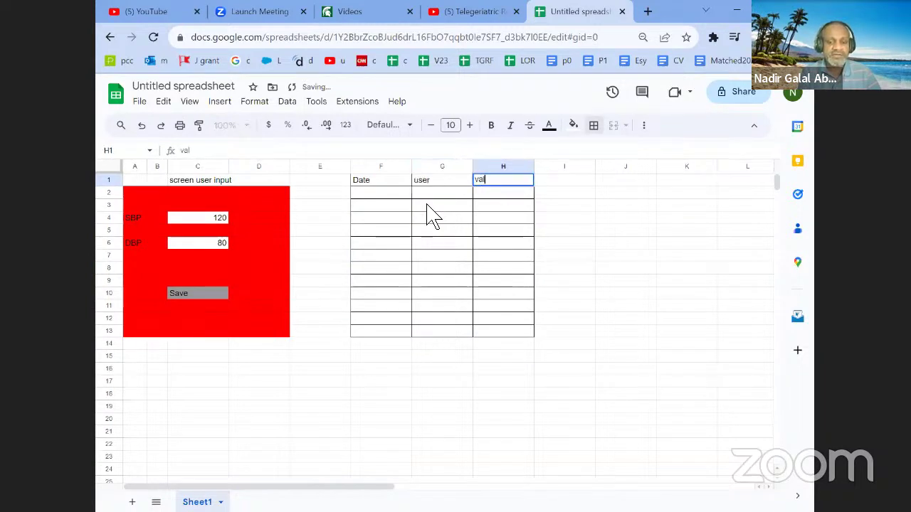
key("Tab")
type("value")
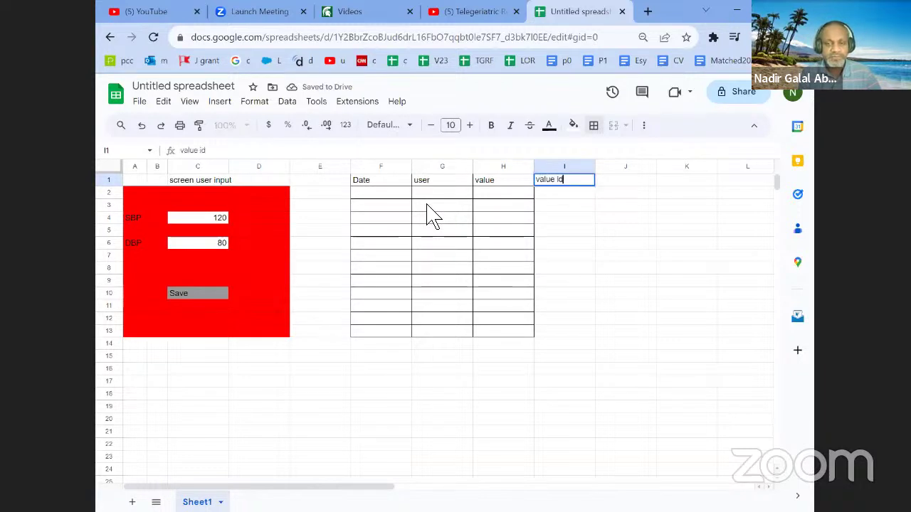
key("Return")
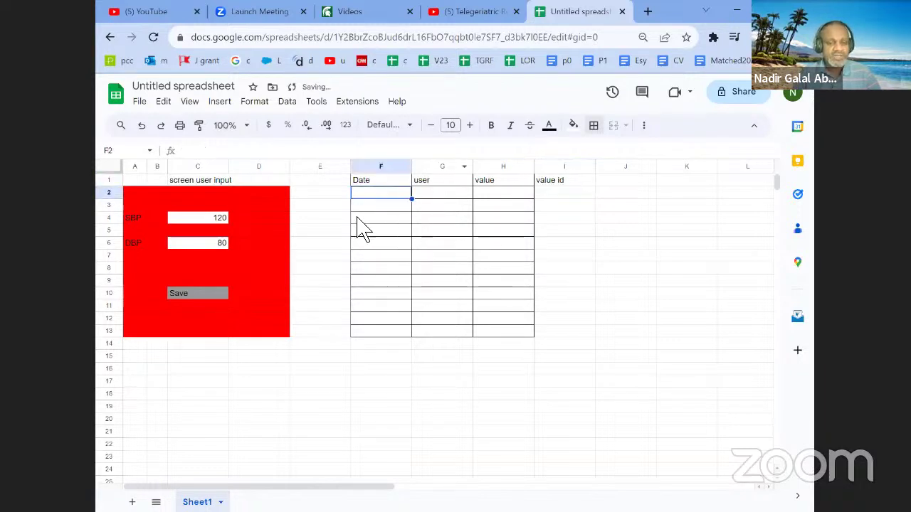
Change the heading in H1 to SBP and the heading in I1 to DBP
left_click(553, 179)
double_click(549, 180)
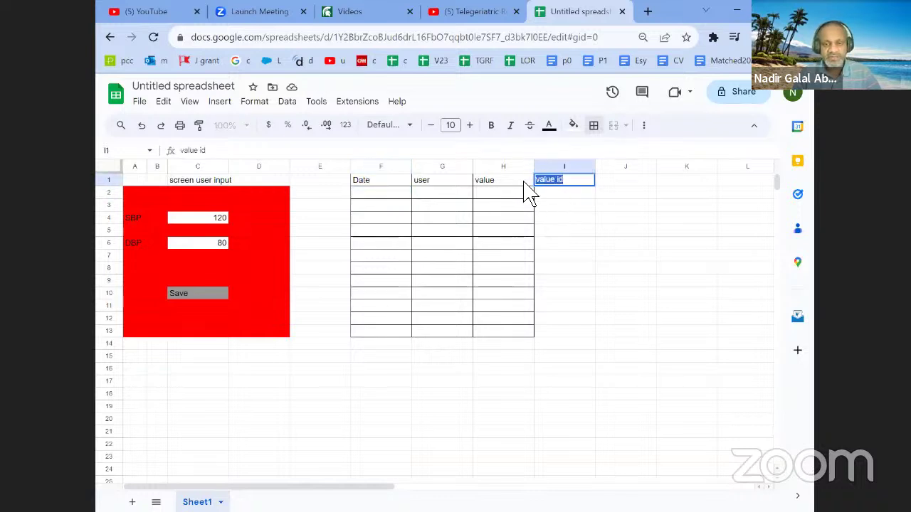
type("SDBP")
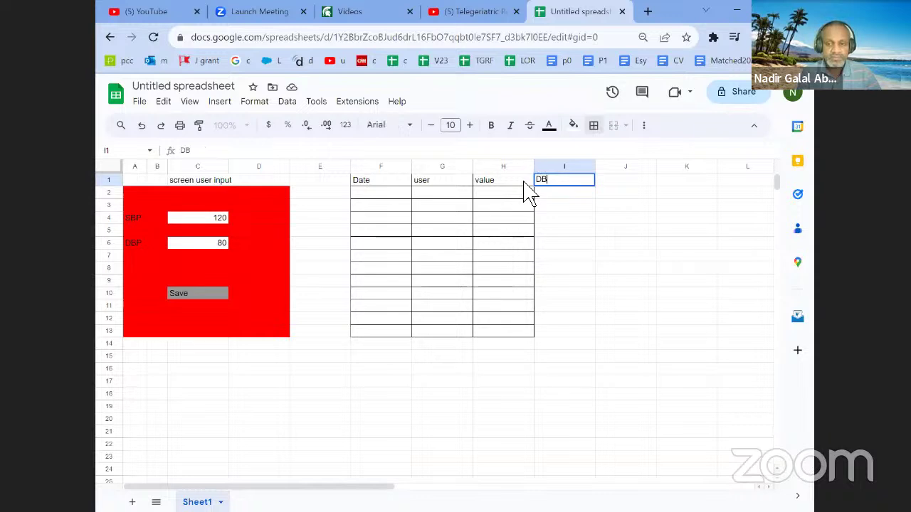
left_click(525, 182)
double_click(525, 182)
type("SBP")
key("Return")
Apply all borders to the cell range I1:I13 to add the DBP column to the data table
left_click_drag(545, 184, 555, 335)
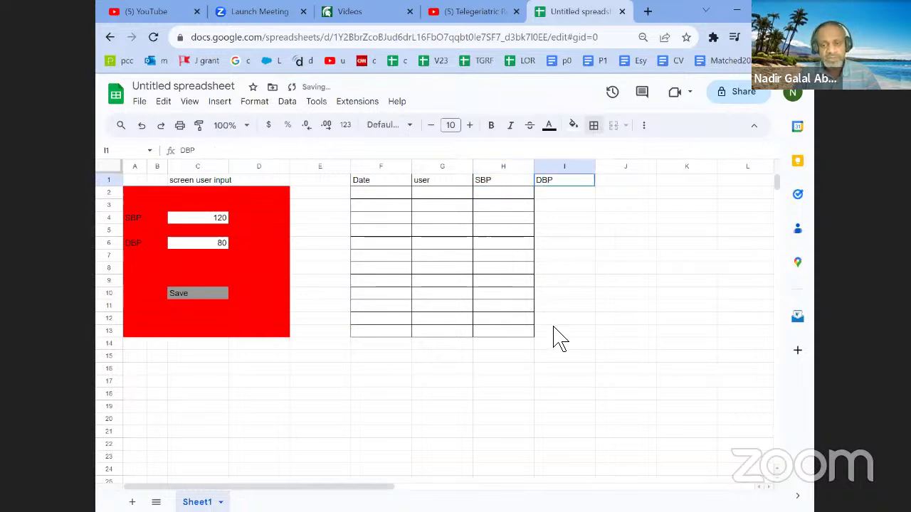
left_click(593, 125)
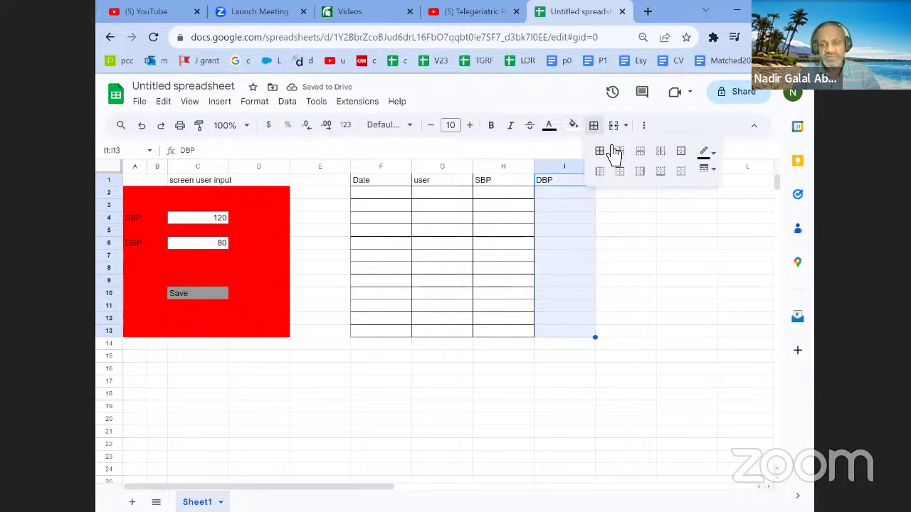
left_click(599, 151)
Fill the first reading in row 2 with the date 8/12/2023 and the SBP 120 and DBP 80 copied from the input cells
left_click(378, 196)
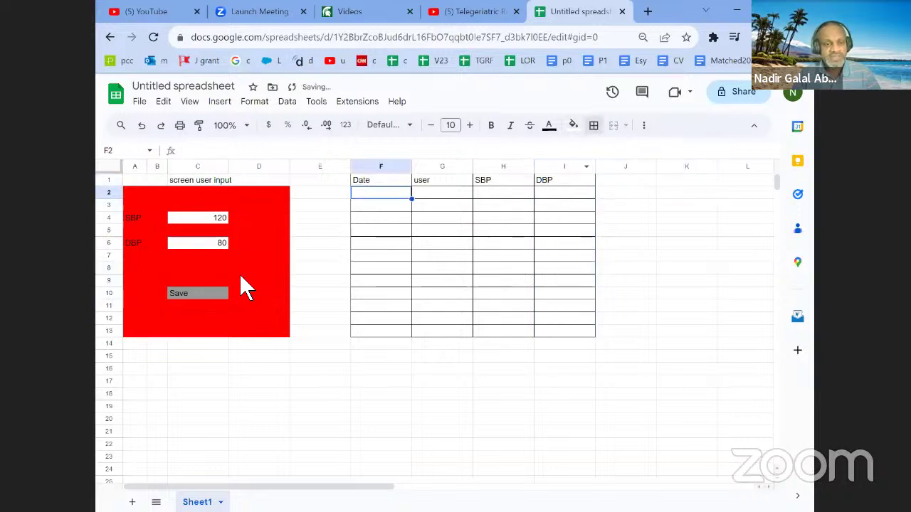
left_click(207, 299)
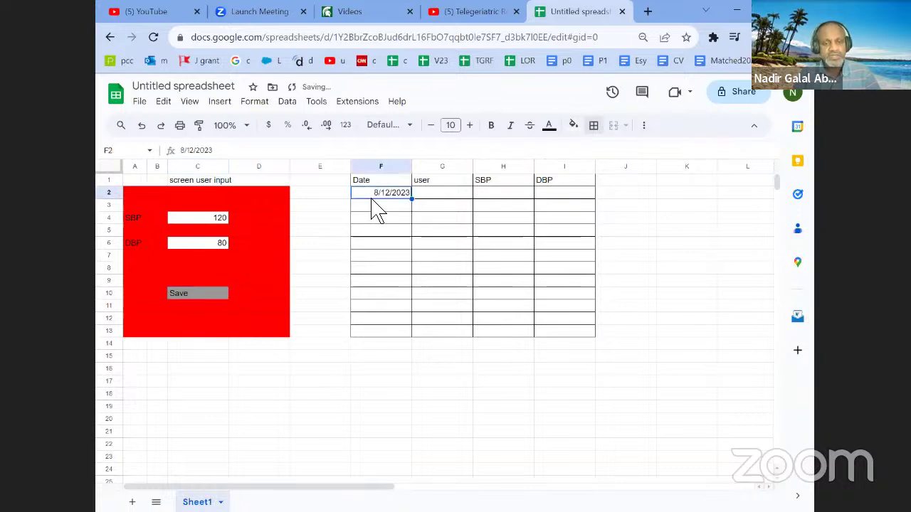
left_click(225, 218)
key("ctrl+c")
left_click(498, 191)
key("ctrl+v")
left_click(226, 242)
key("ctrl+c")
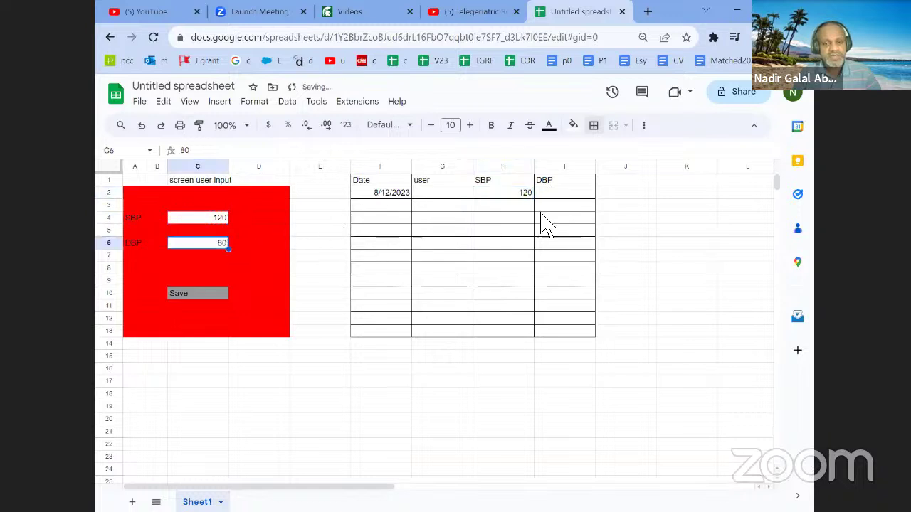
left_click(547, 192)
key("ctrl+v")
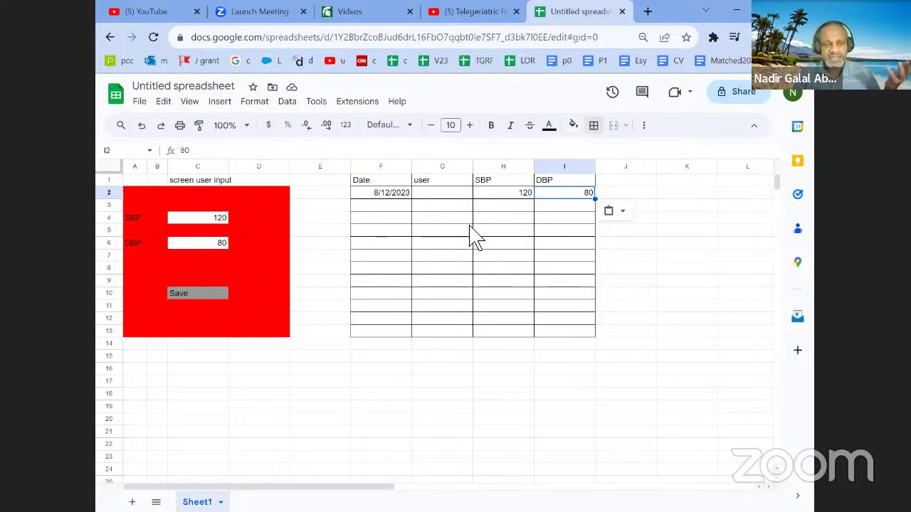
Set the user input screen's SBP to 123 in C4 and DBP to 90 in C6
left_click(194, 297)
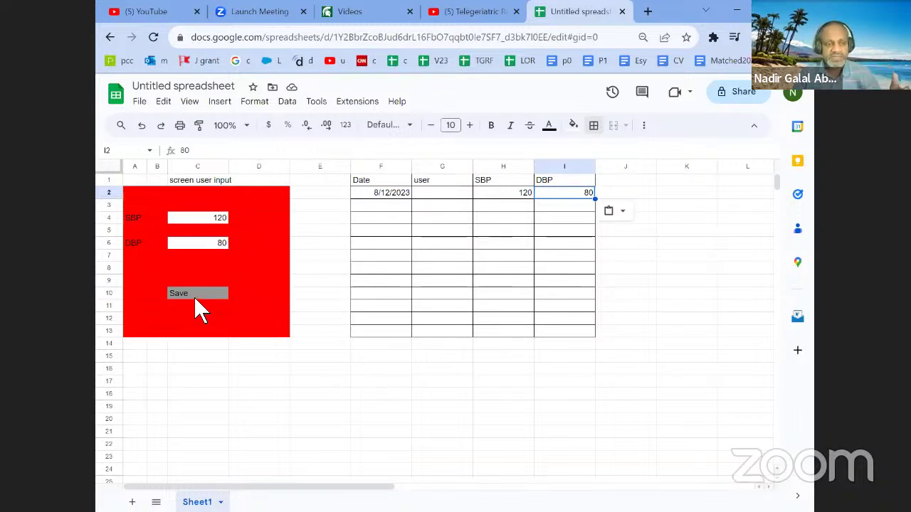
type("123")
left_click(217, 242)
type("80")
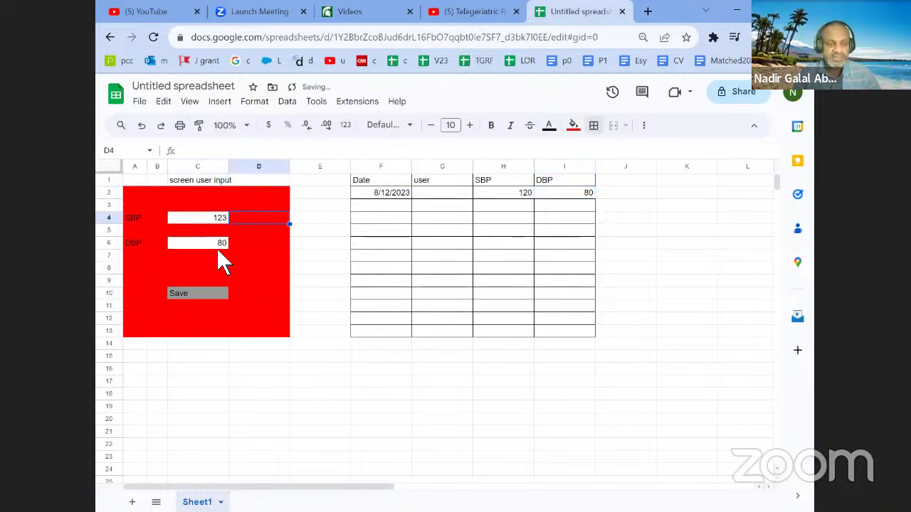
type("90")
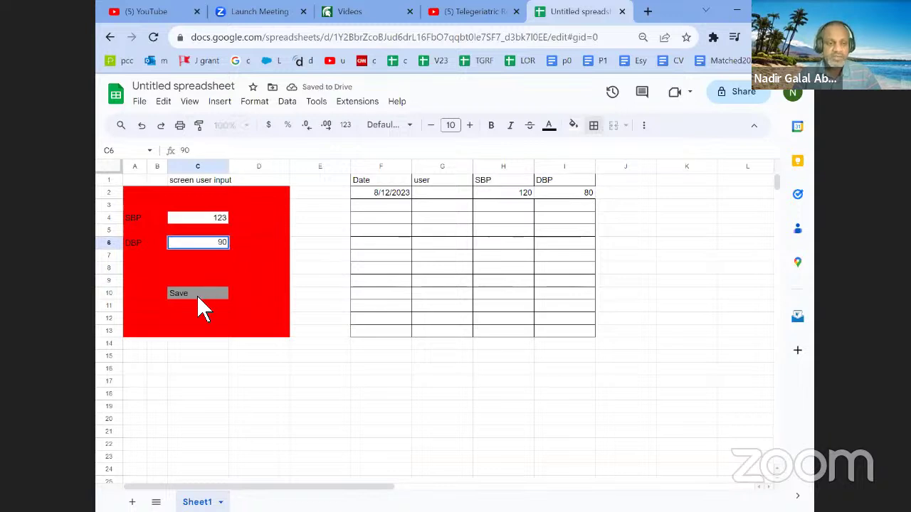
Record a second reading in row 3 with the date 8/12/2023, SBP 123 and DBP 90
left_click(198, 296)
left_click(380, 206)
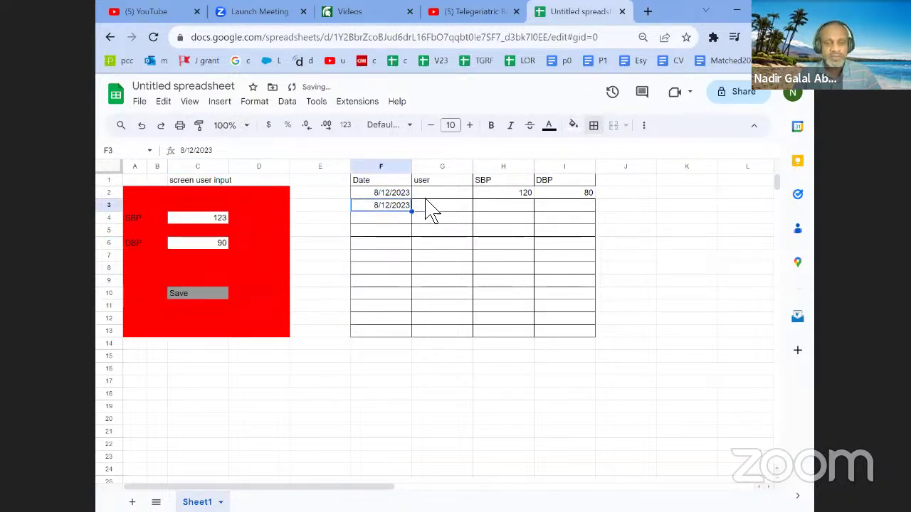
left_click(478, 205)
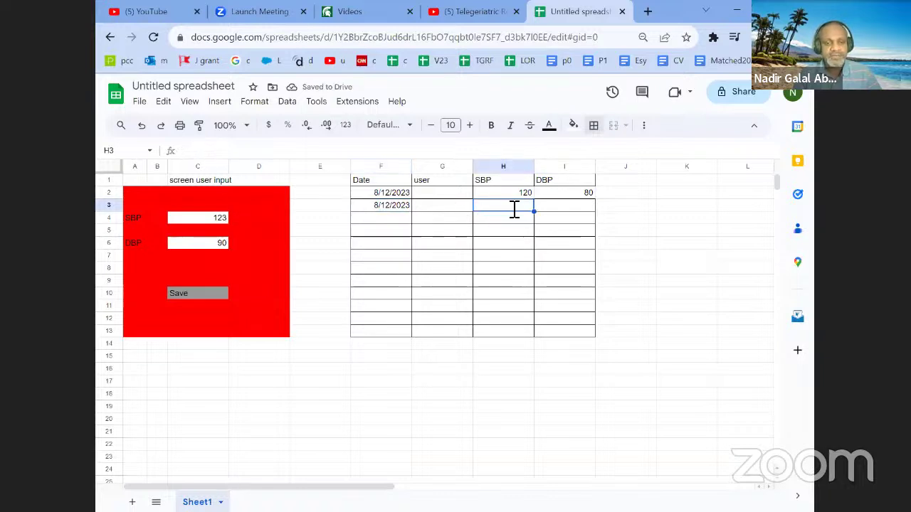
type("123")
key("Tab")
type("90")
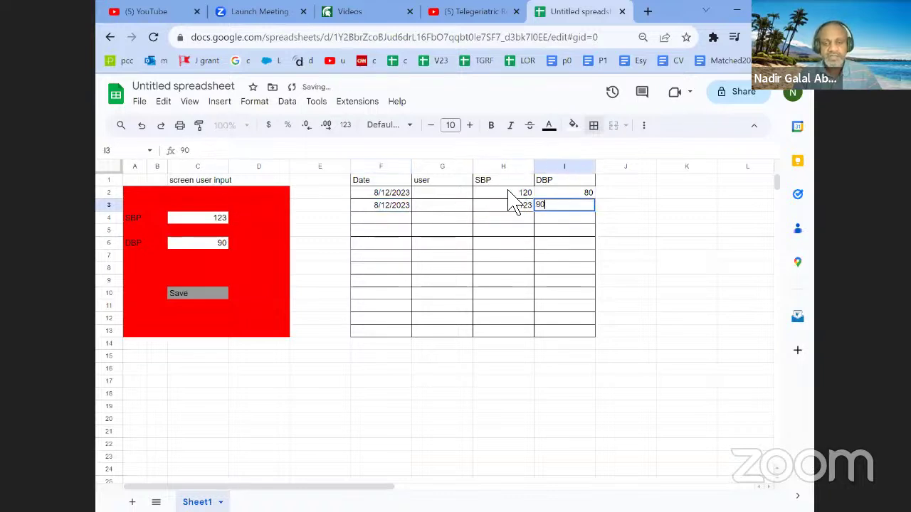
Enter the user's first name in the user column for both readings, cells G2 and G3
left_click(454, 197)
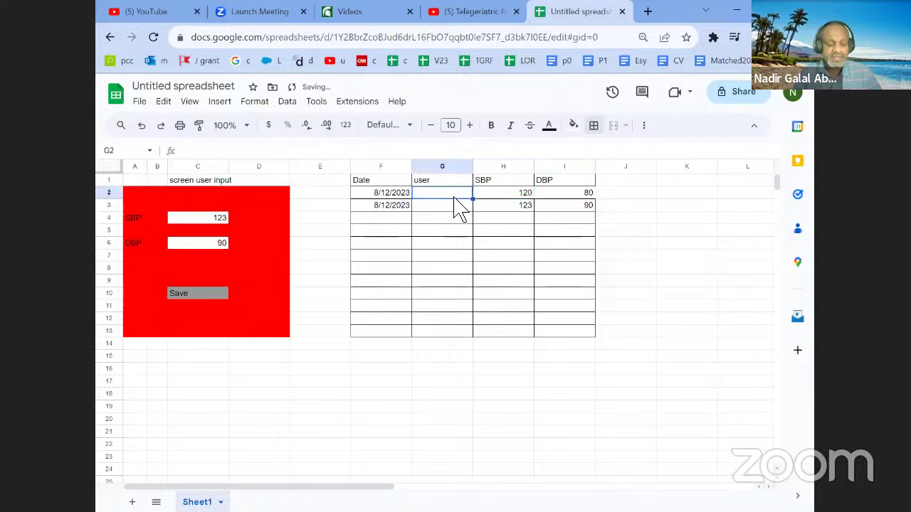
type("nadir")
key("Return")
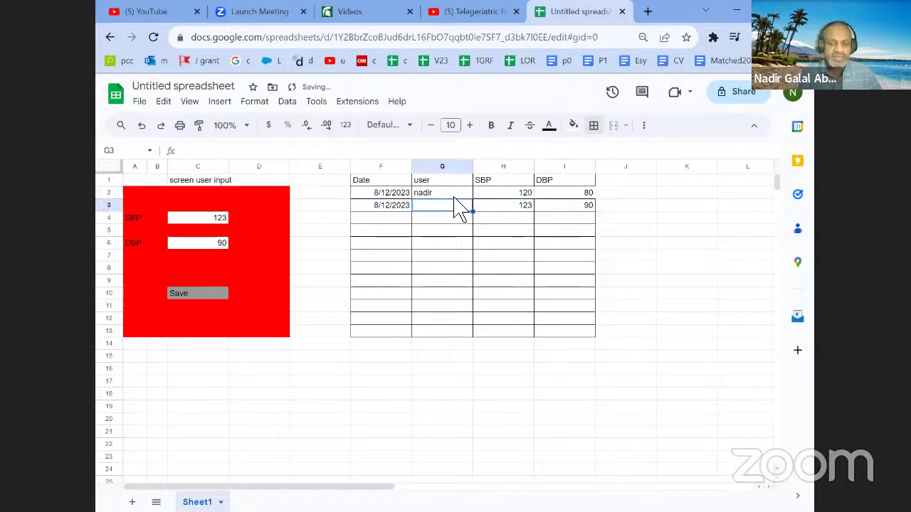
type("nadi")
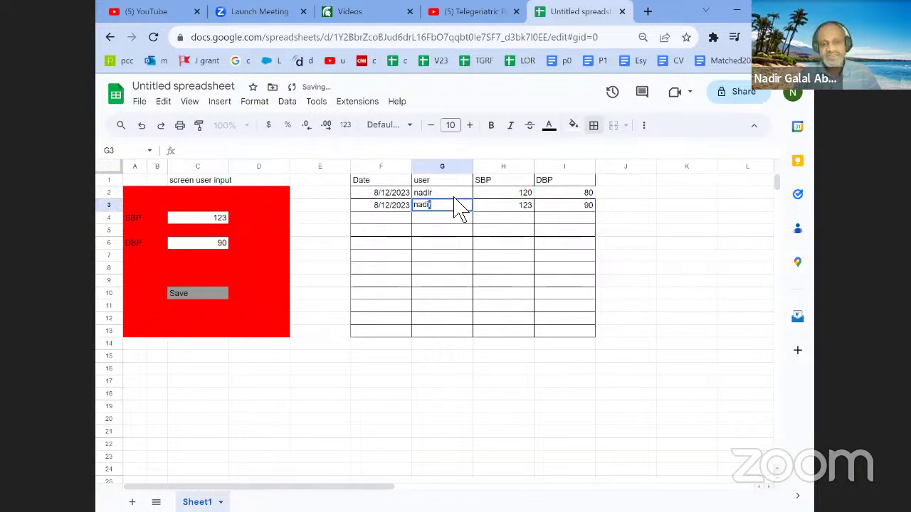
type("r")
key("Return")
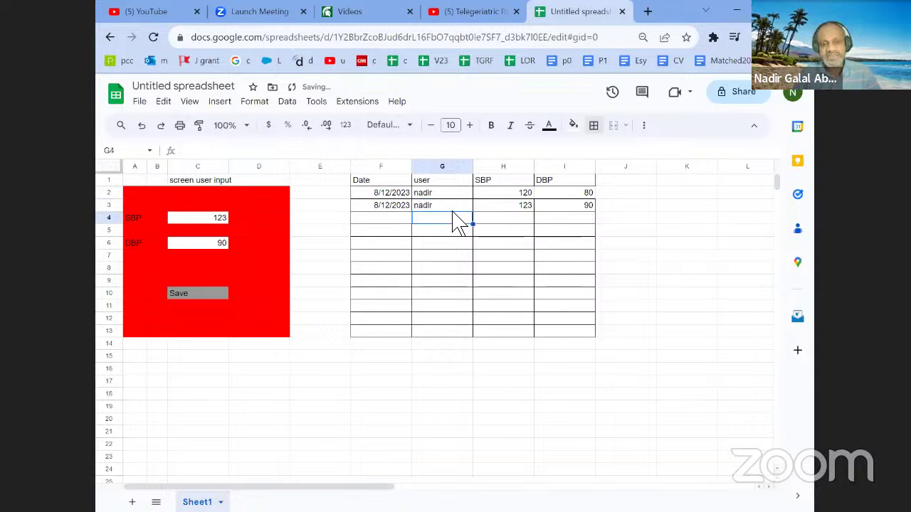
Apply all borders to cell I2 in the DBP column
key("shift+Up")
key("shift+Up")
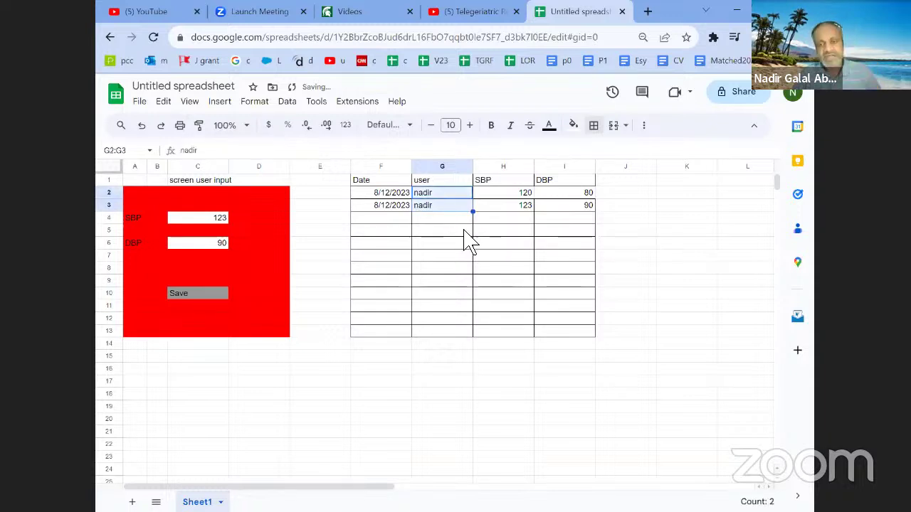
left_click(555, 195)
left_click(593, 125)
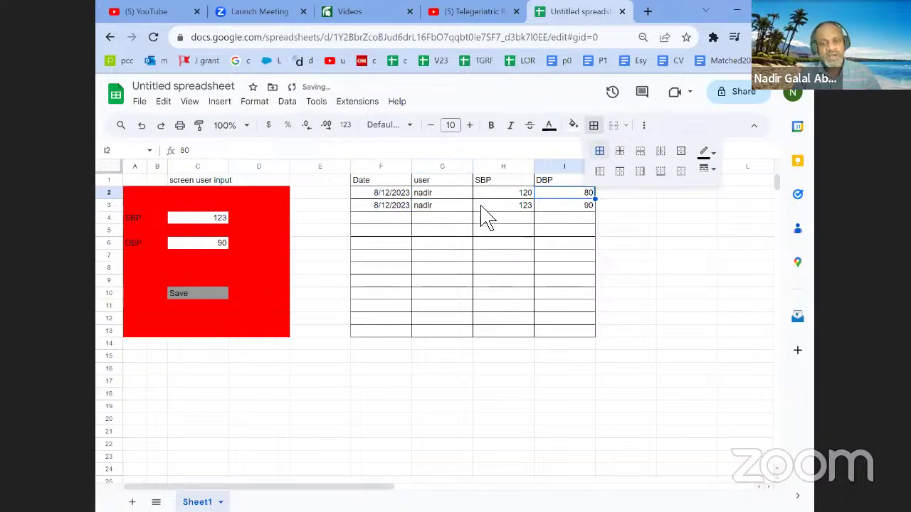
left_click(492, 230)
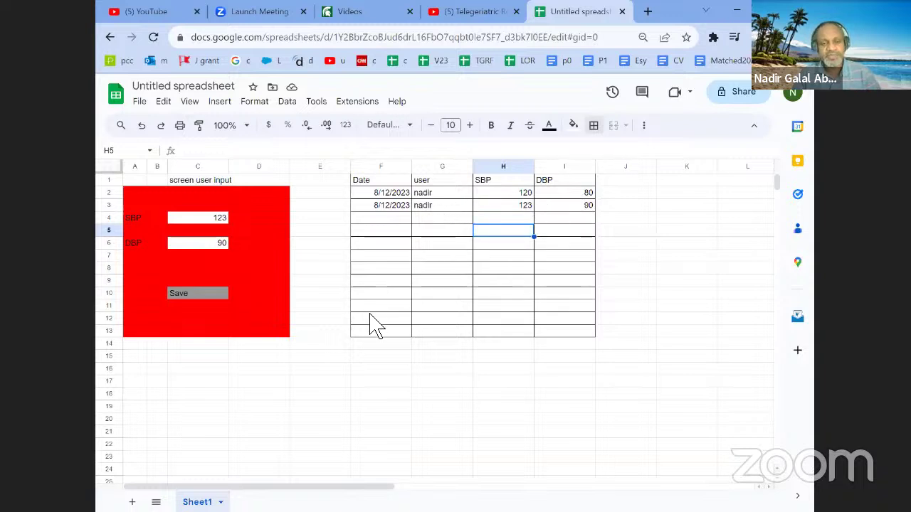
Enter the text array[] in cell F15 below the data table
left_click(359, 354)
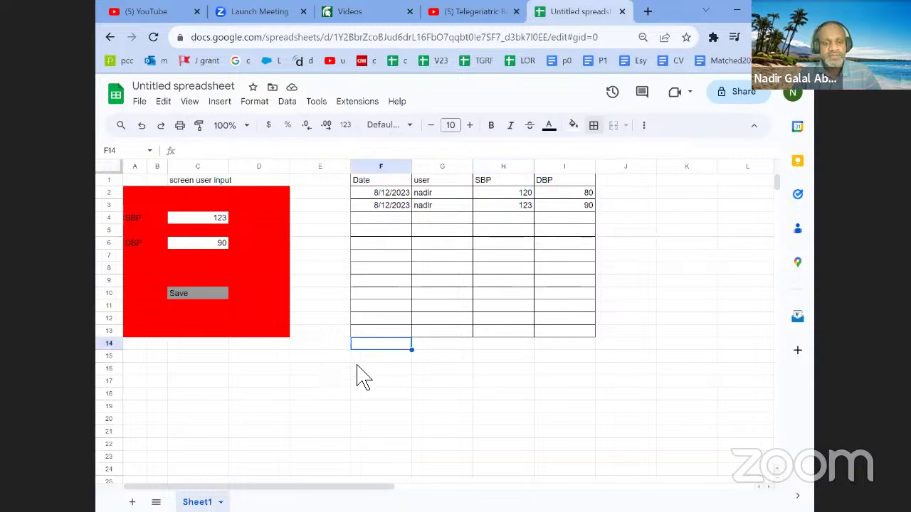
type("arry")
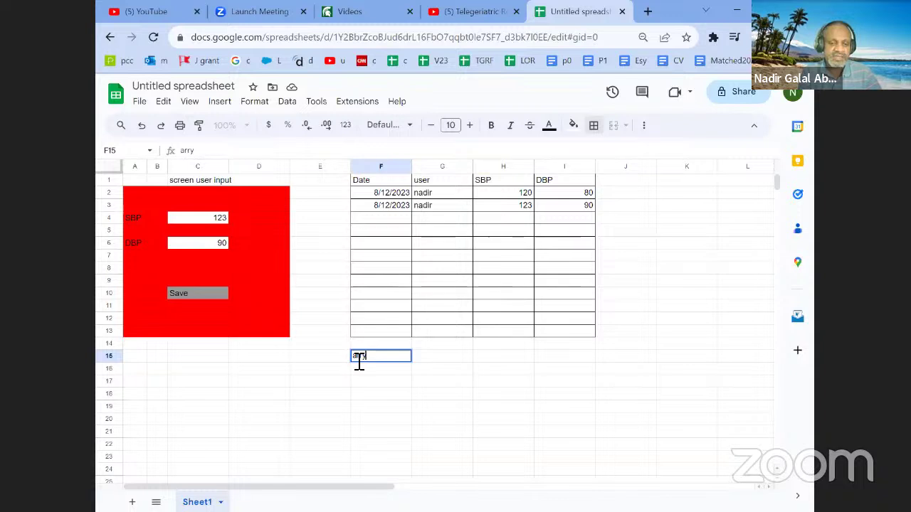
type("a")
key("BackSpace")
key("BackSpace")
type("ay[]")
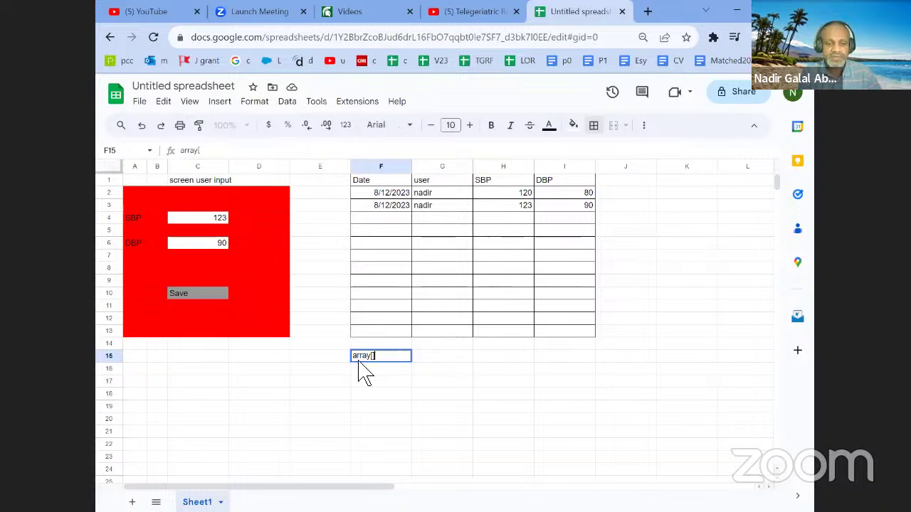
Enter the label var BP reading in cell E15, beside the array text
key("Left")
type("var")
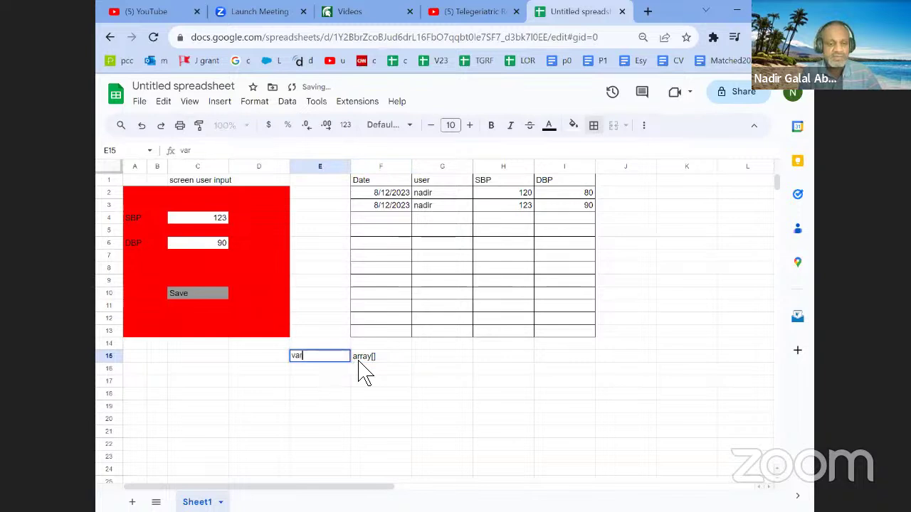
type(" BP reading")
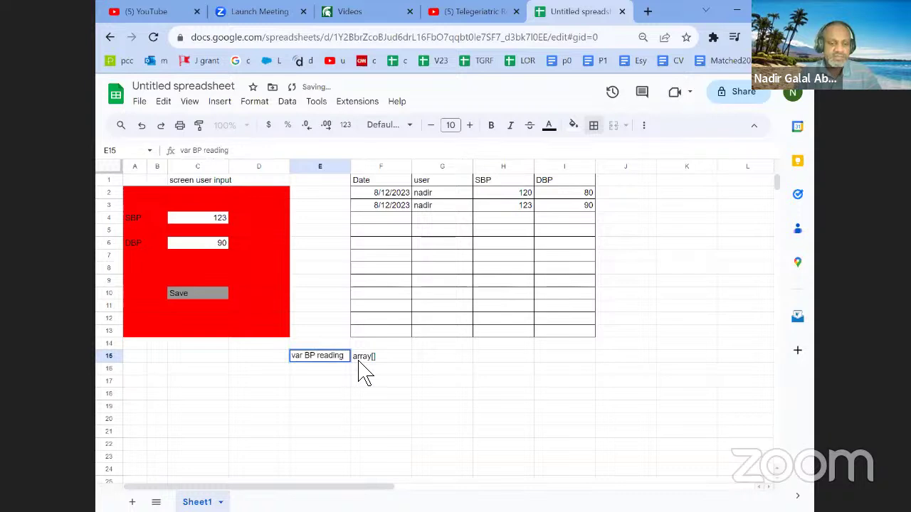
Fill the array in F15 with the two SBP readings so that it reads array[120,123]
left_click(358, 358)
key("Return")
key("Left")
type("123, 9")
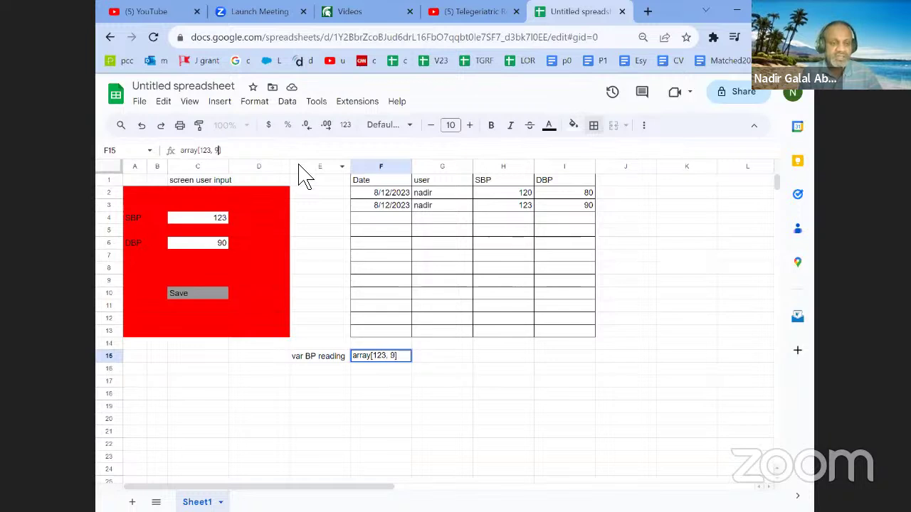
key("BackSpace")
key("BackSpace")
key("BackSpace")
key("Left")
key("Left")
key("Left")
type("120,")
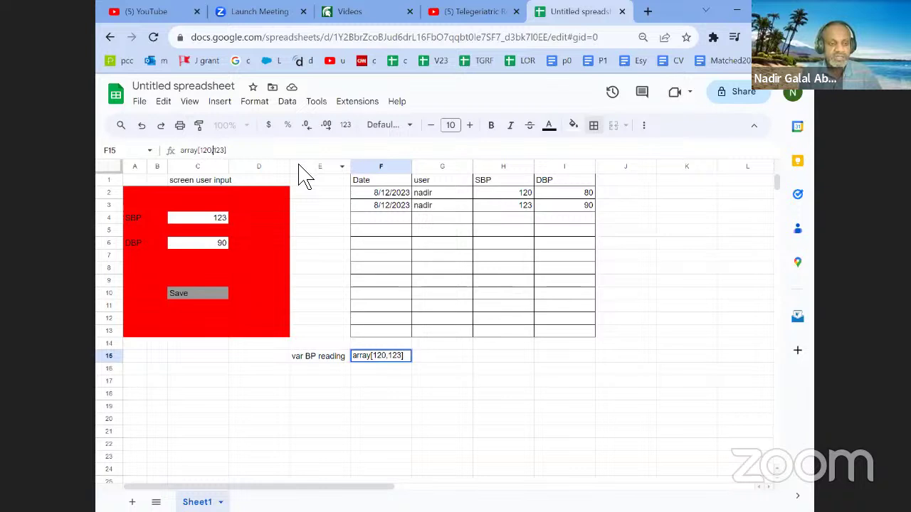
key("Return")
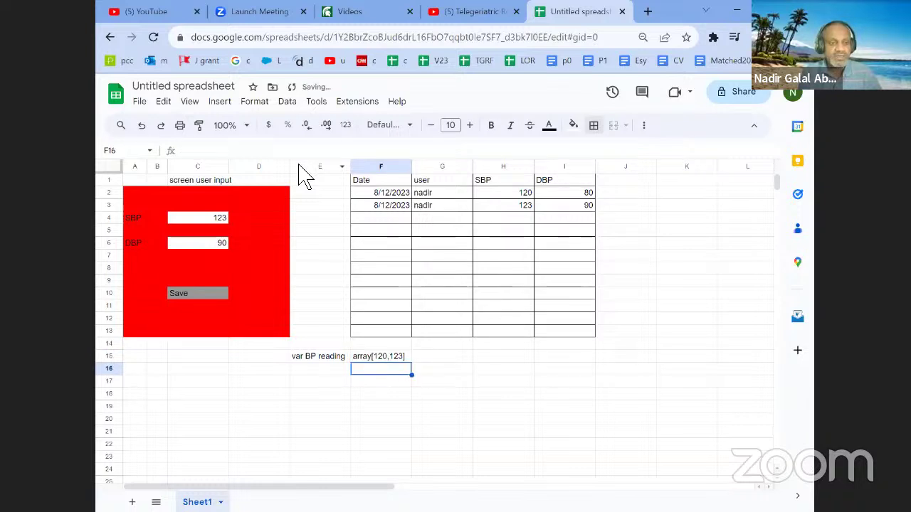
Change the label in E15 to var SBP reading
double_click(313, 354)
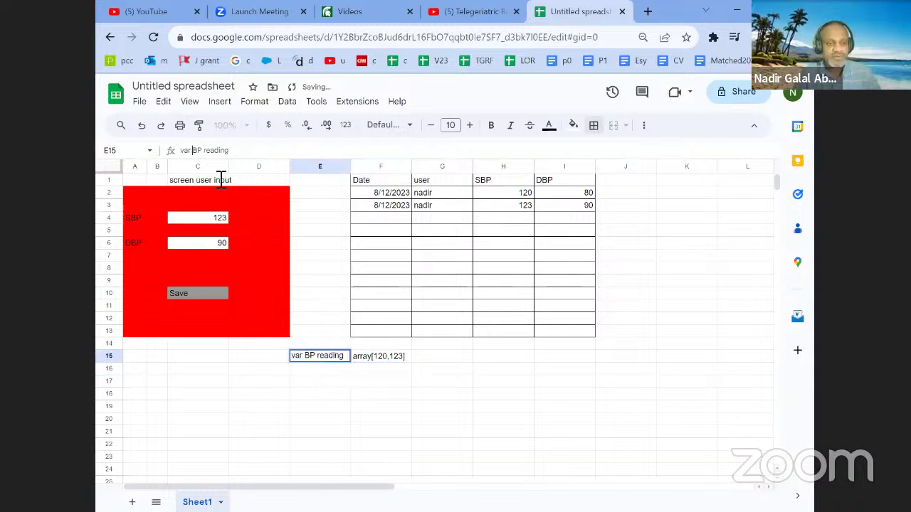
type("S")
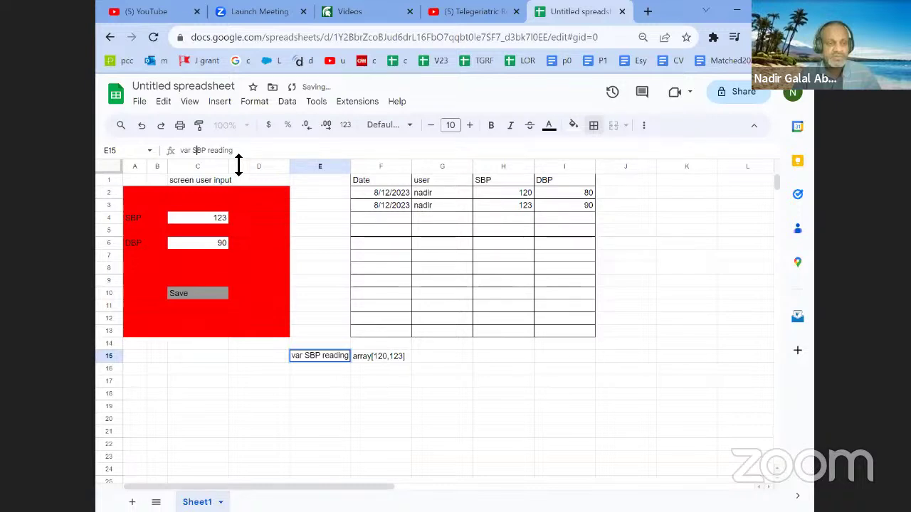
key("Return")
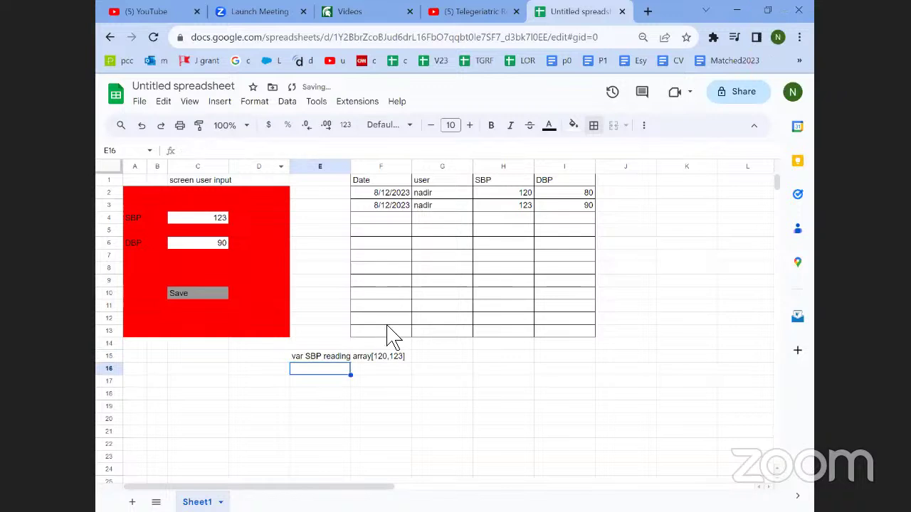
Widen column E and add a second variable row with var DBP reading in E16 and array[120,123] in F16
key("ctrl+d")
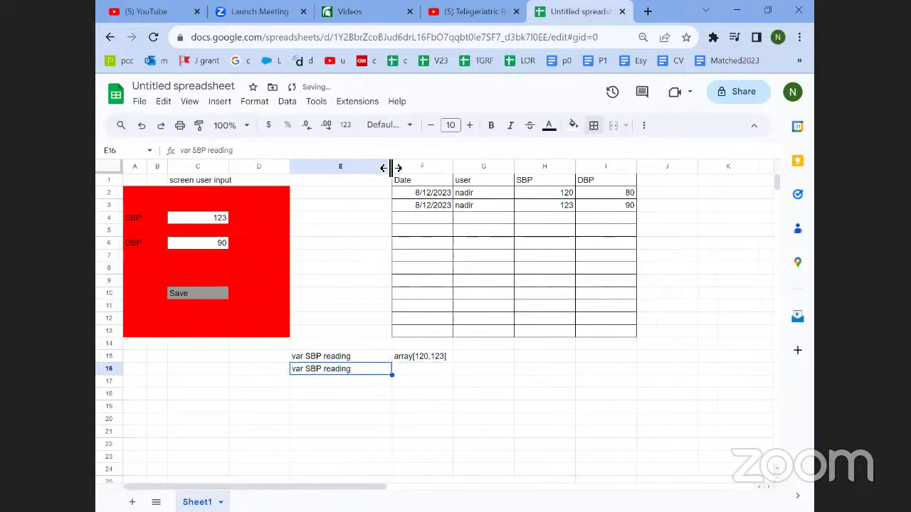
type("var DBP reading")
left_click(432, 374)
type("array[120,123]")
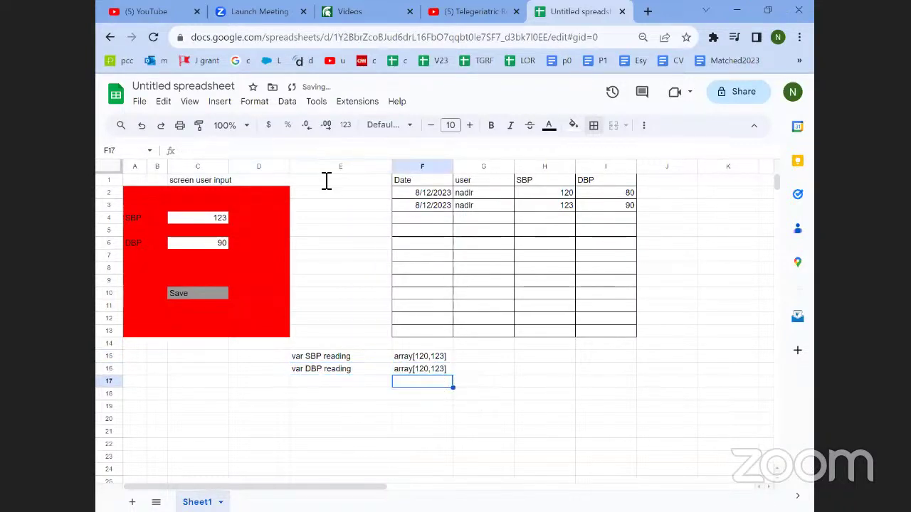
Replace both values of the DBP array in F16 so that it reads array[90,90]
left_click(265, 147)
key("Left")
key("Left")
key("Left")
key("Left")
key("Left")
key("Left")
key("BackSpace")
key("BackSpace")
type("9")
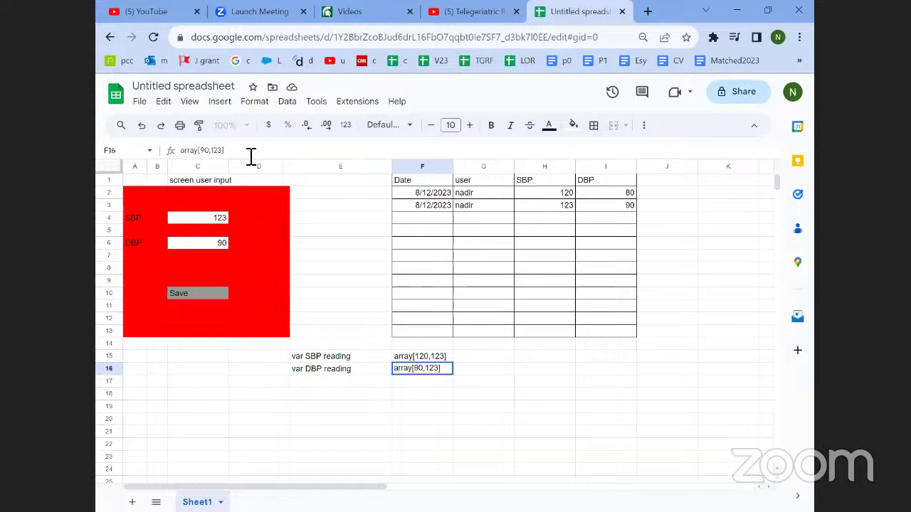
key("Right")
key("Right")
key("Delete")
key("Delete")
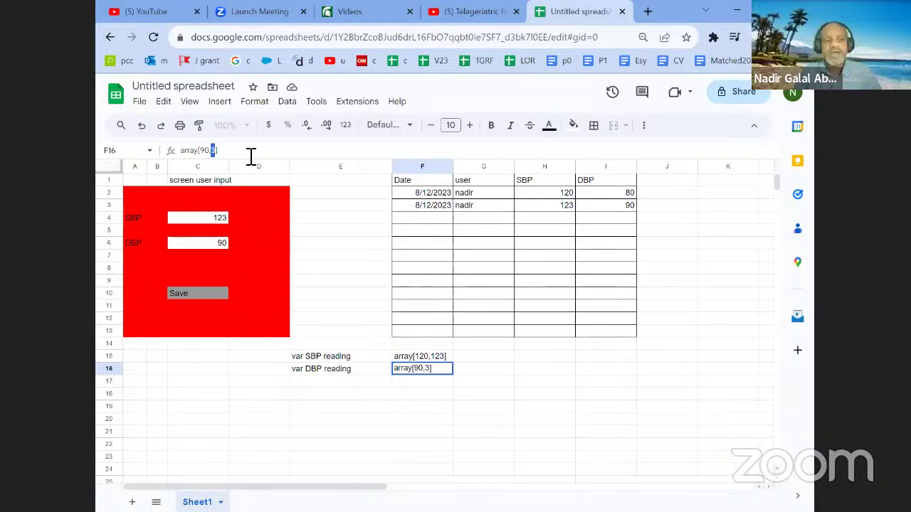
type("90")
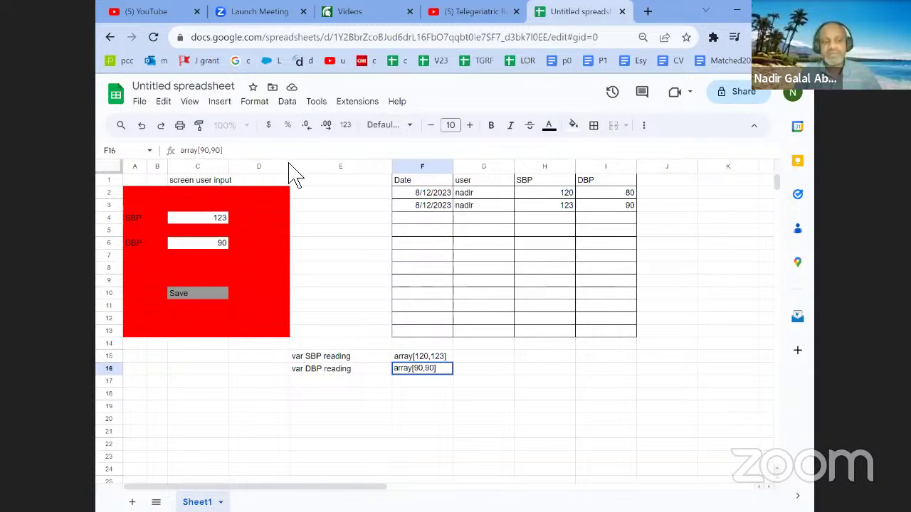
Change the first value of the DBP array in F16 to 80 so that it reads array[80,90]
type("8")
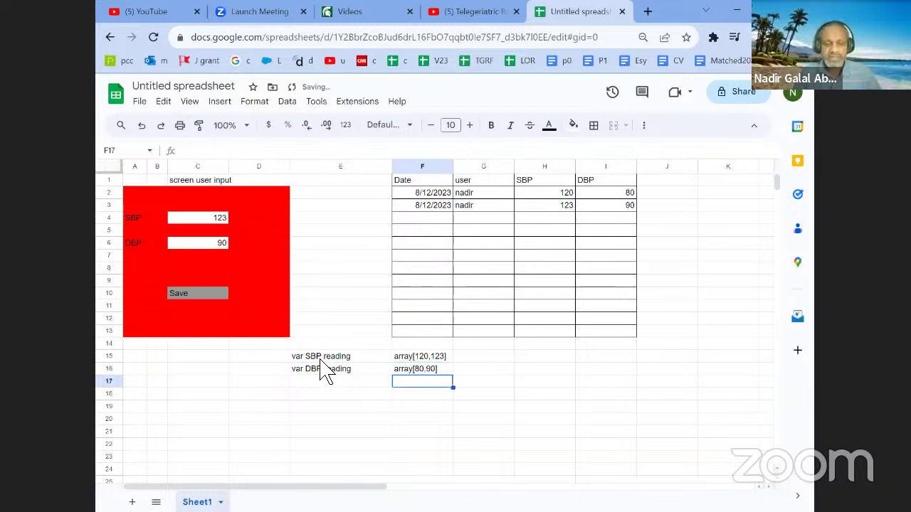
key("Return")
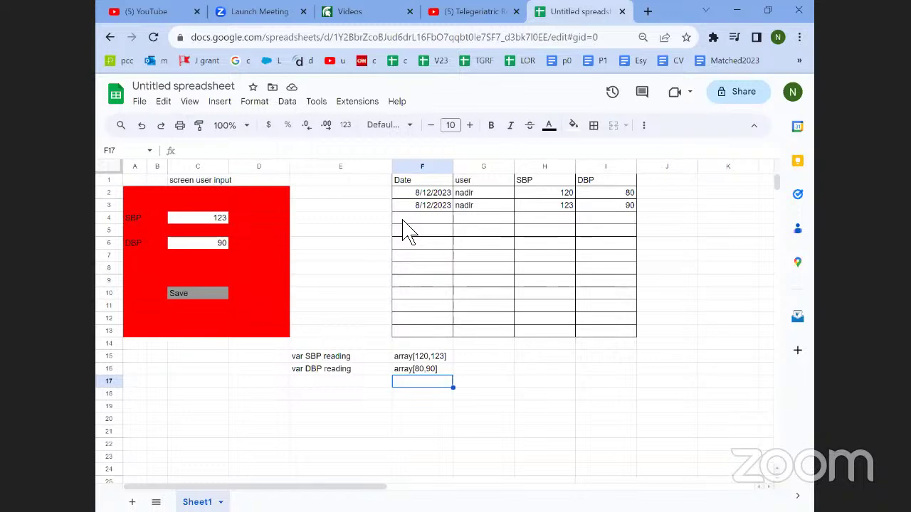
Enter the label miniDB in C15, on the same row as the SBP variable
left_click_drag(362, 359, 433, 372)
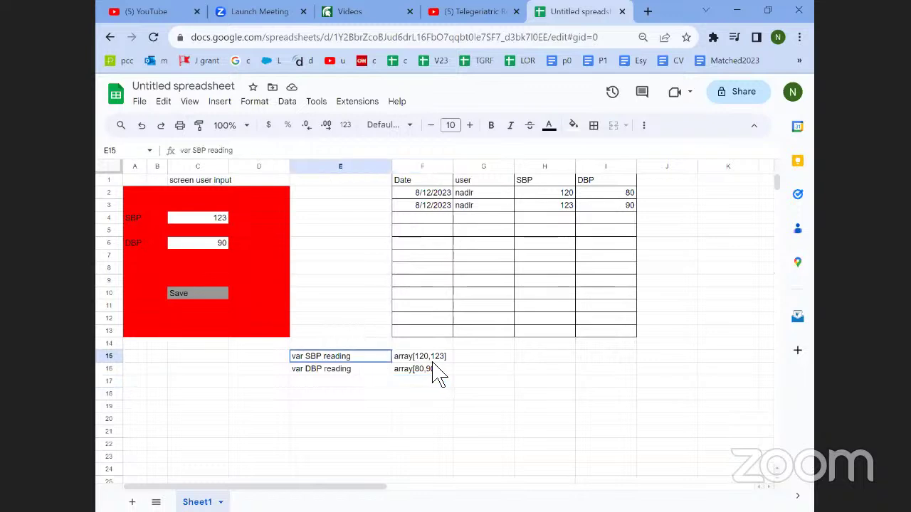
left_click(389, 256)
left_click(214, 357)
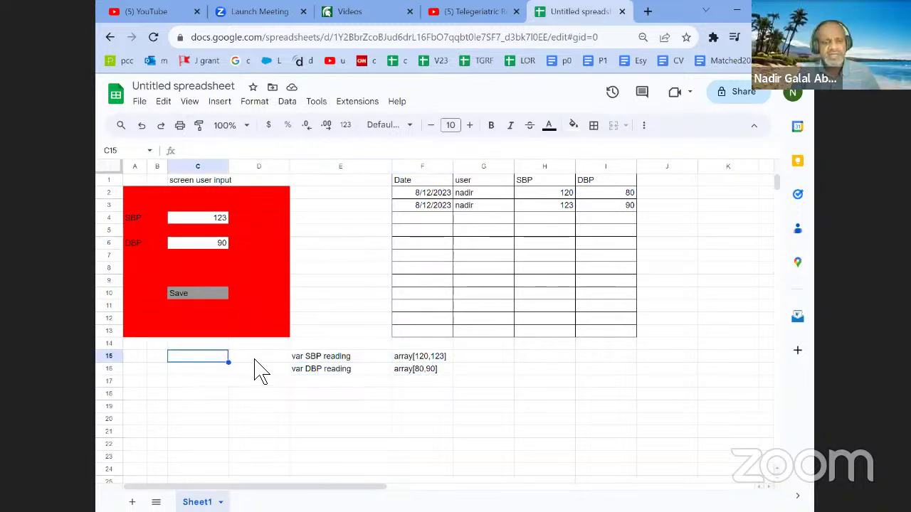
type("miniDB")
key("Return")
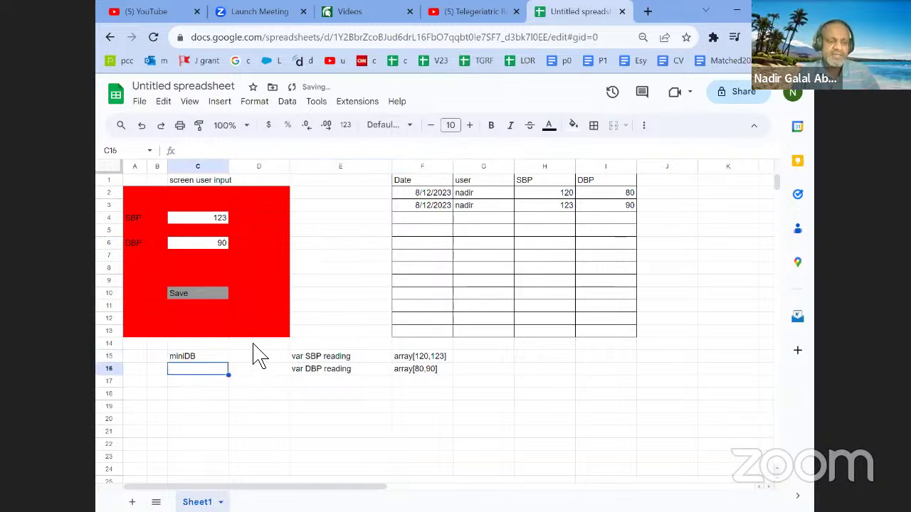
Enter tinyDB in C16 below the miniDB label, and undo that entry
type("tinyDB")
key("Return")
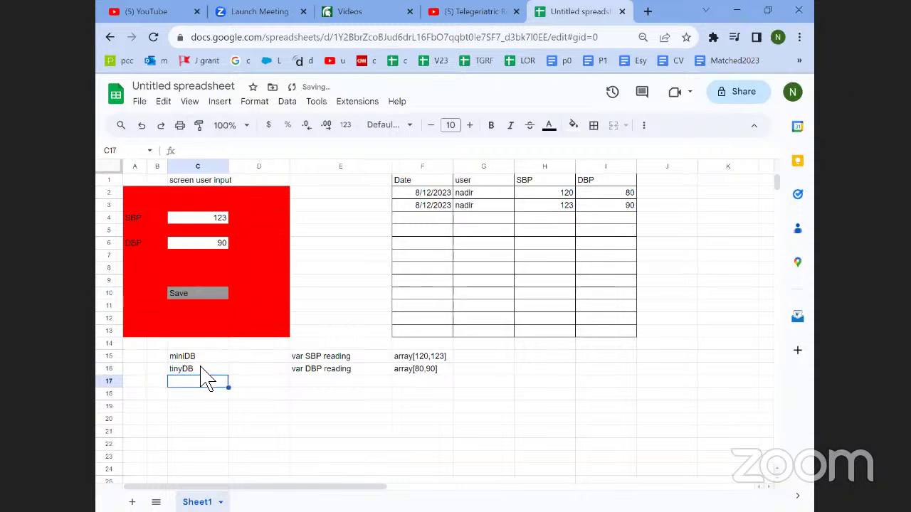
key("ctrl+z")
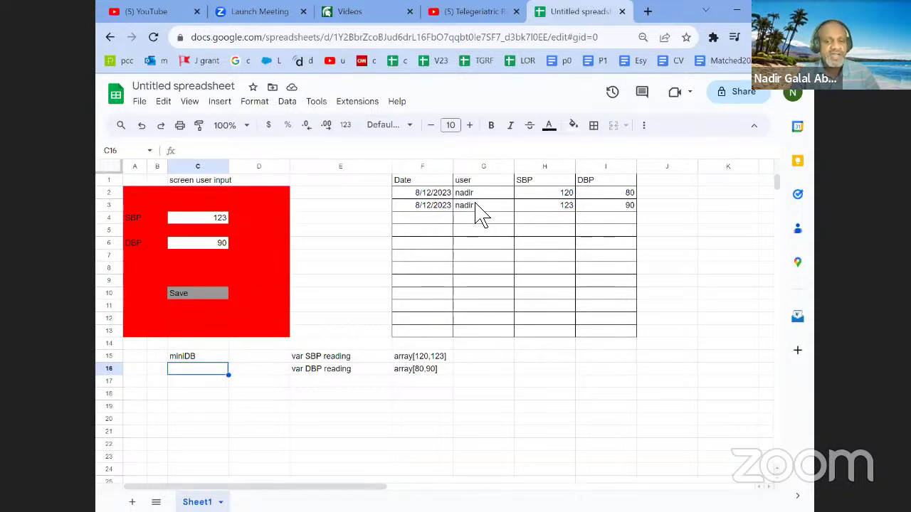
Examine the SBP, DBP, user and Date columns of the saved readings table
left_click_drag(544, 194, 541, 296)
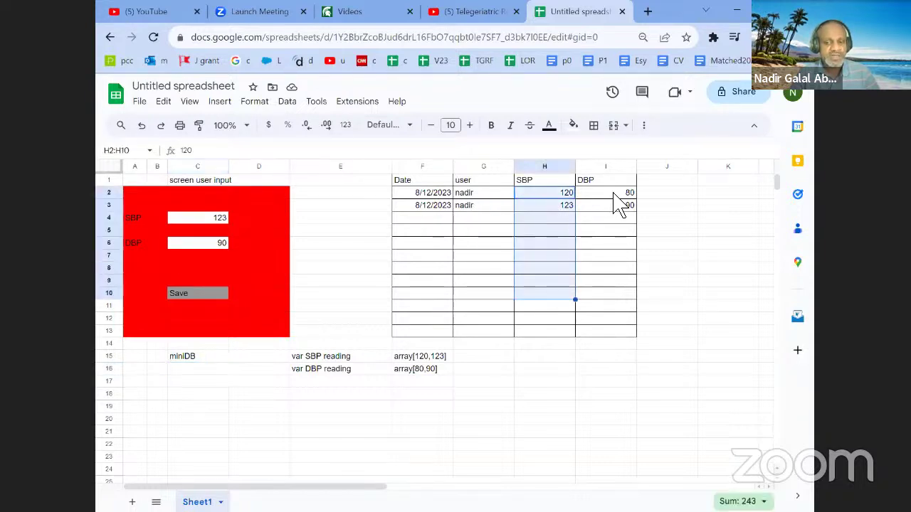
left_click_drag(613, 193, 610, 294)
left_click(477, 205)
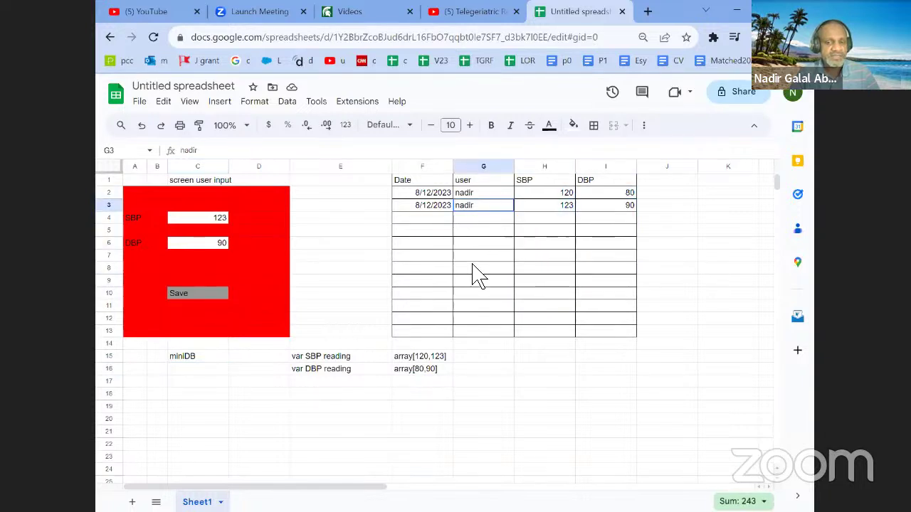
left_click_drag(477, 274, 471, 264)
left_click_drag(434, 193, 426, 263)
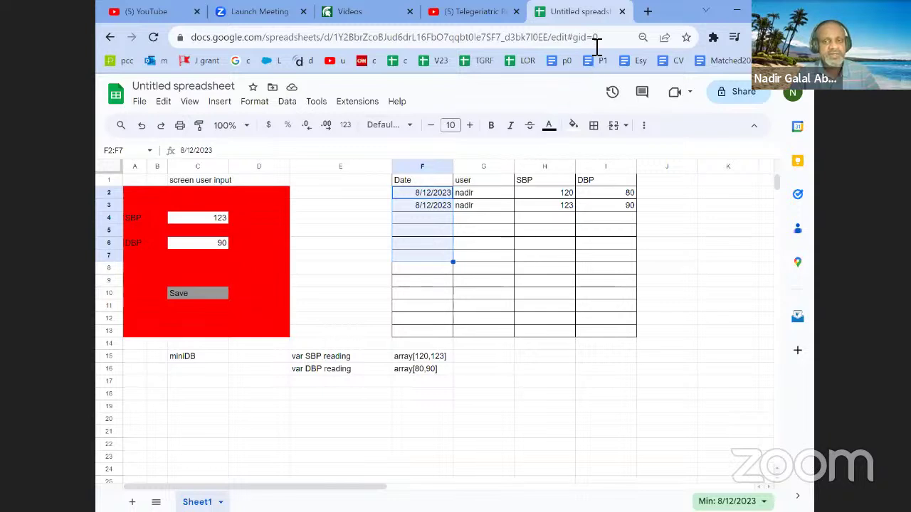
left_click(511, 245)
left_click(356, 15)
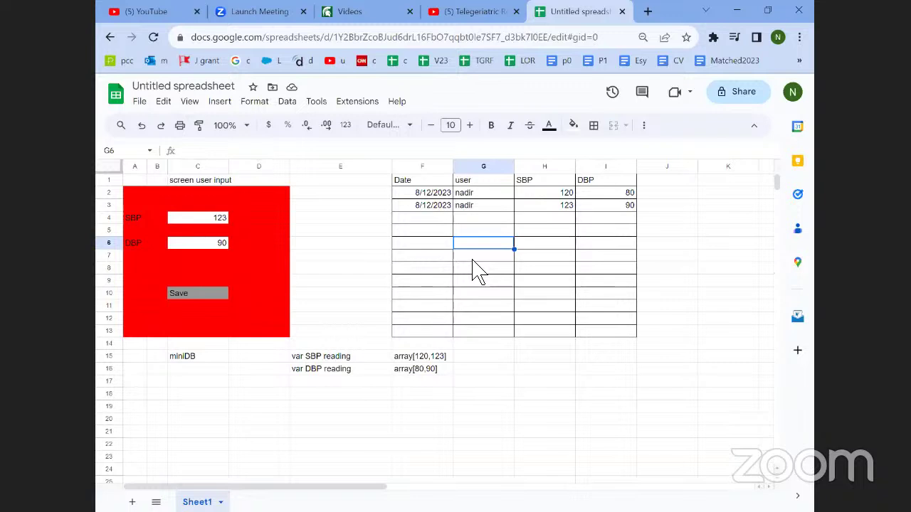
left_click(573, 421)
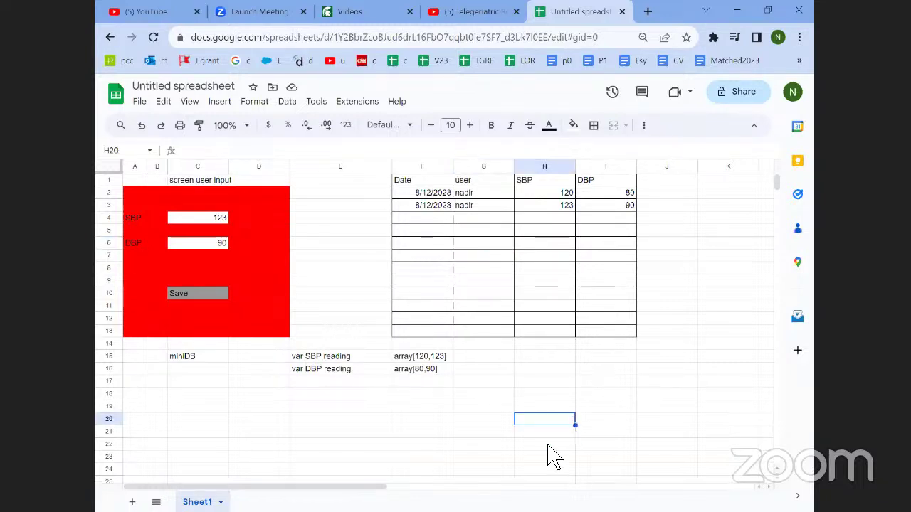
left_click(530, 359)
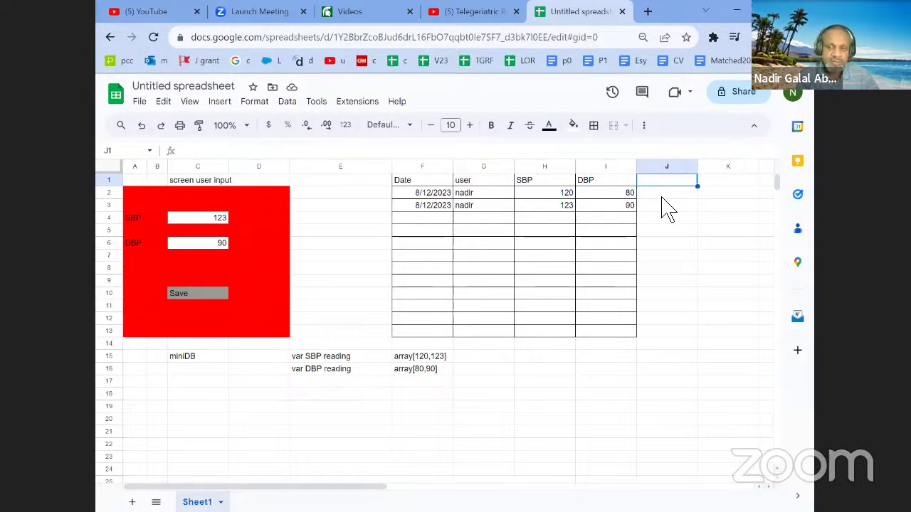
Add the heading colum Hall in J1, next to the DBP column
type("colum")
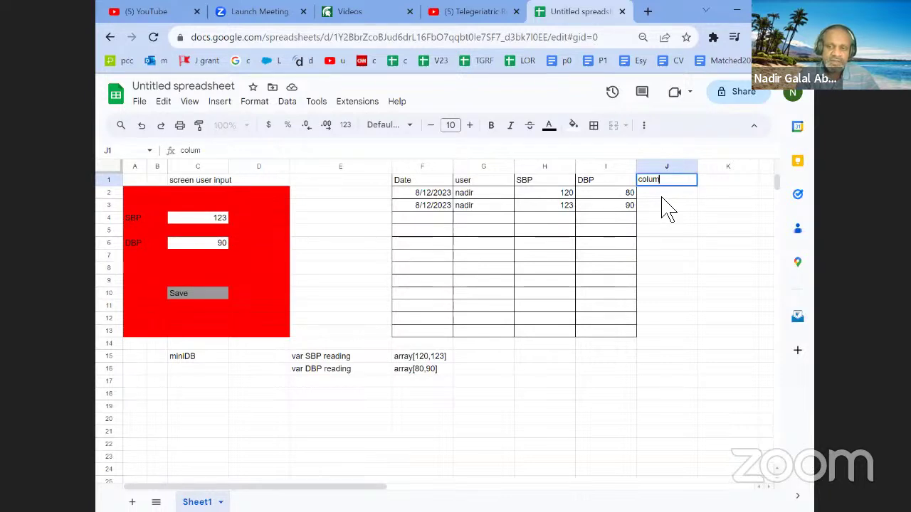
type(" Hall")
key("Return")
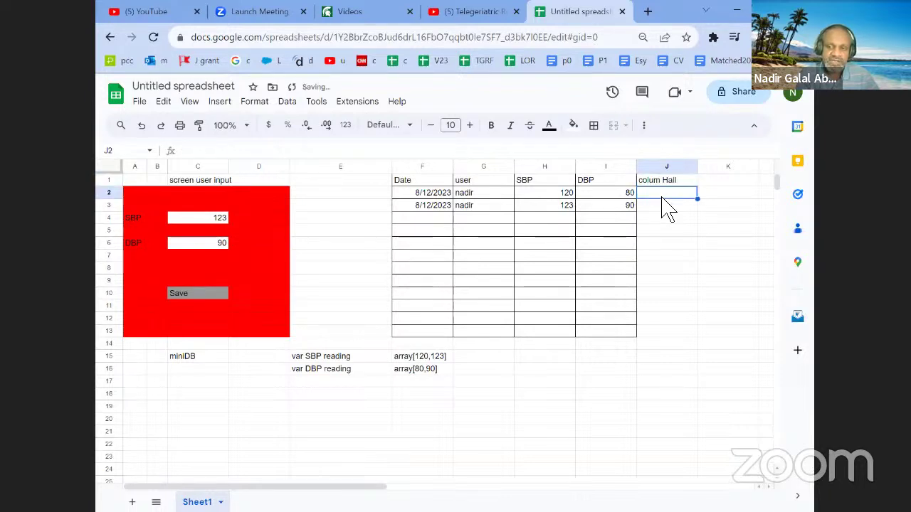
Copy the first SBP reading from H2 into J2 and extend it so that the cell reads 120, 123
left_click_drag(565, 200, 550, 317)
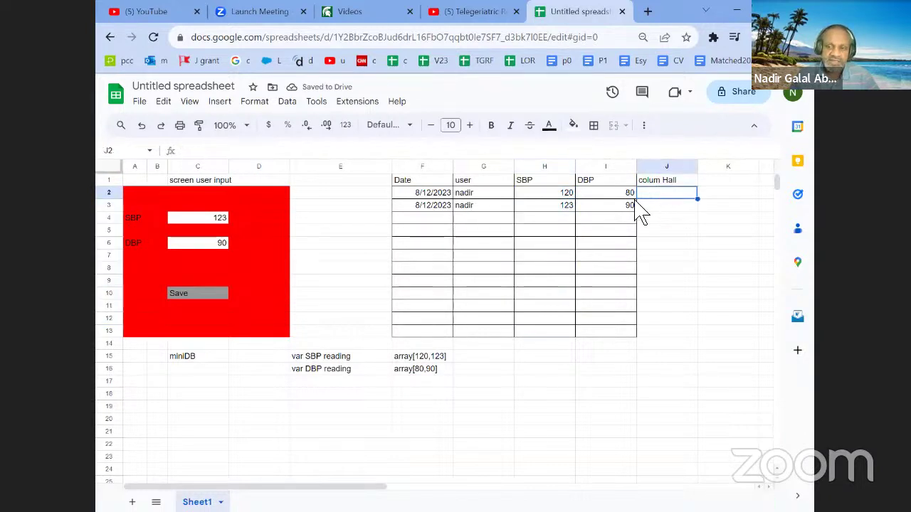
left_click(573, 196)
key("ctrl+c")
left_click(653, 197)
key("ctrl+v")
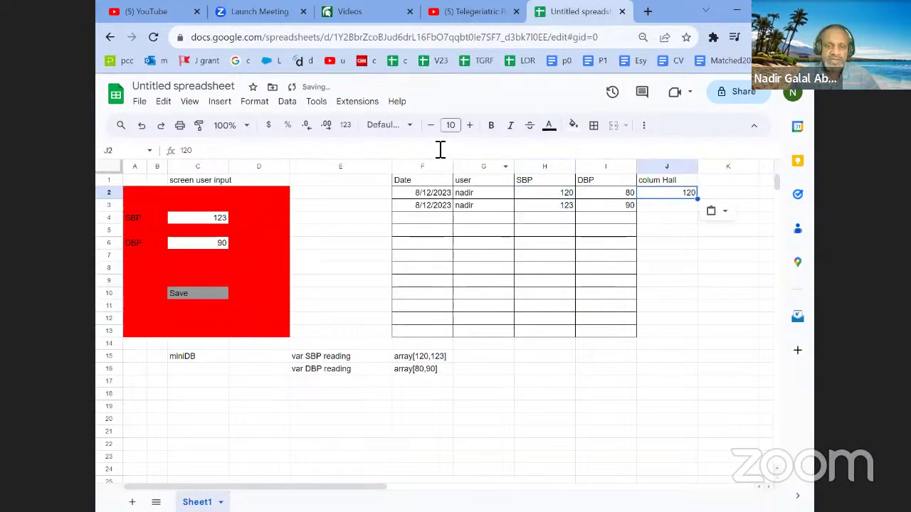
type(", 123")
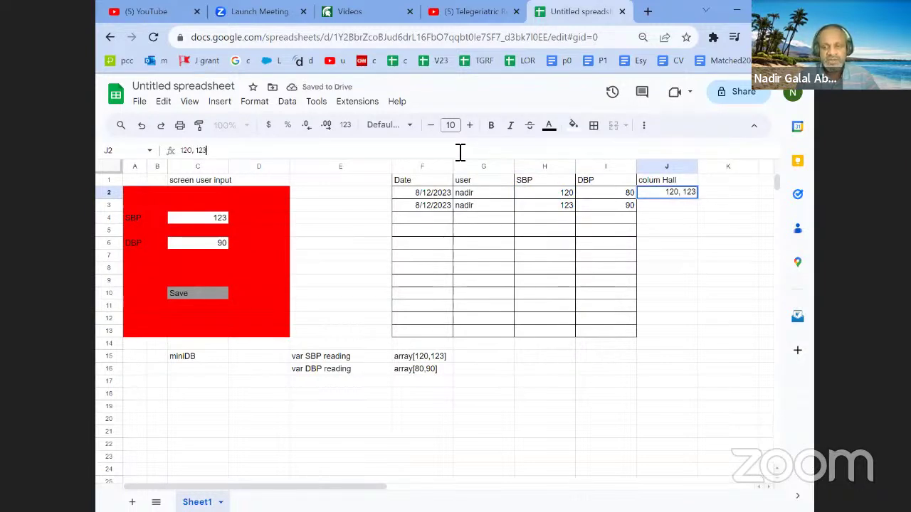
key("Return")
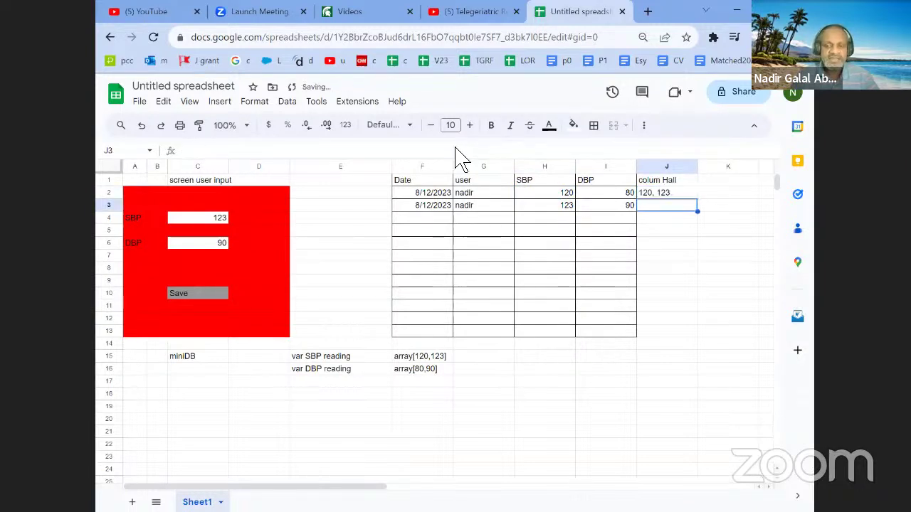
Add a third SBP reading of 150 in H4
left_click_drag(562, 193, 549, 320)
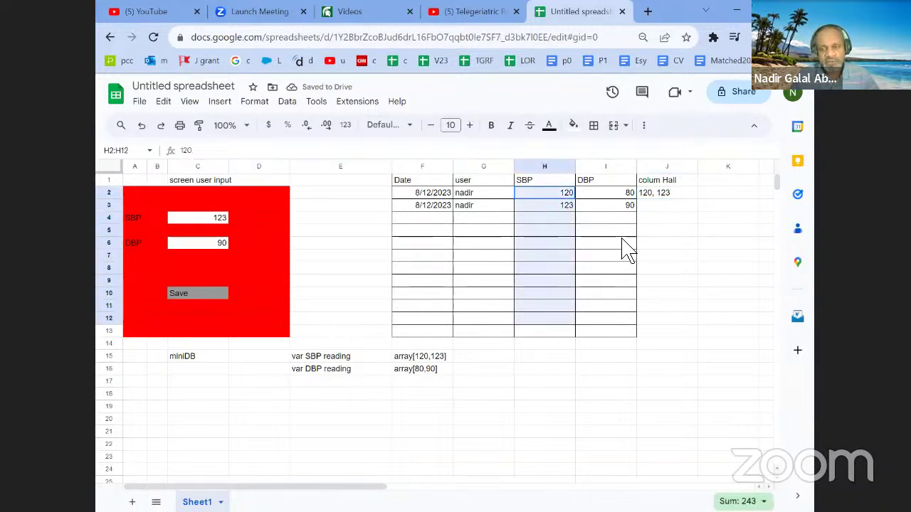
left_click(668, 195)
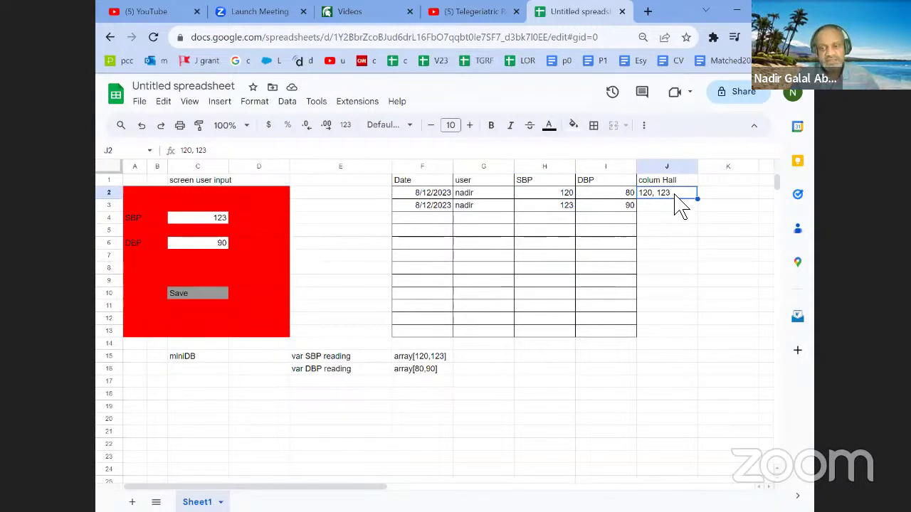
left_click(564, 220)
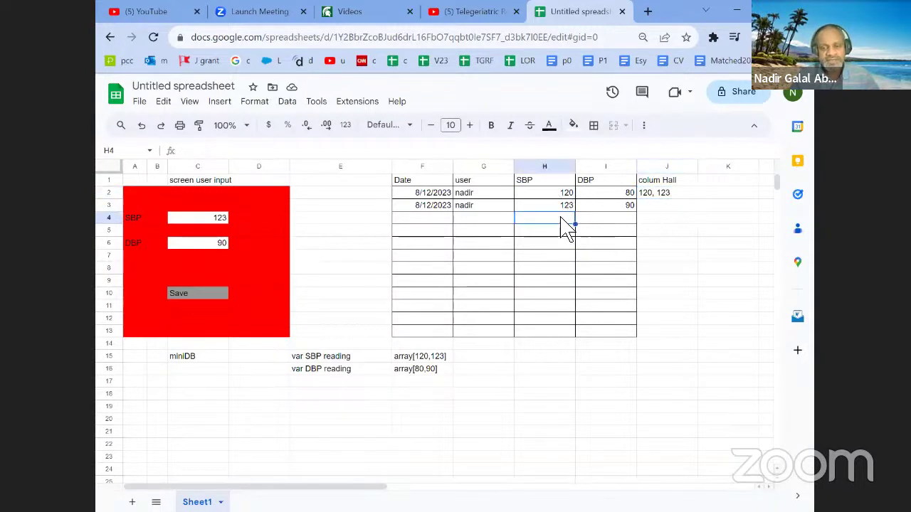
type("150")
key("Return")
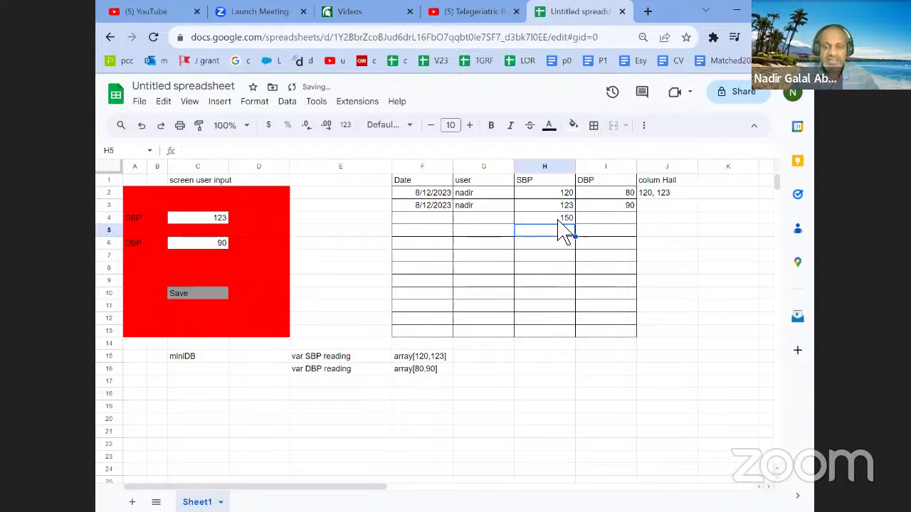
Append the new reading to the list in J2 so that it reads 120, 123, 150
left_click(672, 195)
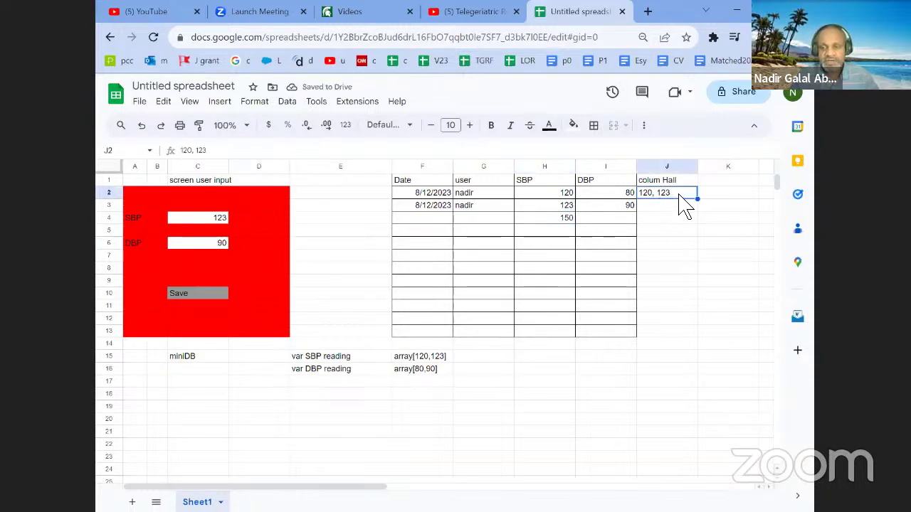
double_click(683, 196)
type(", 150")
key("Return")
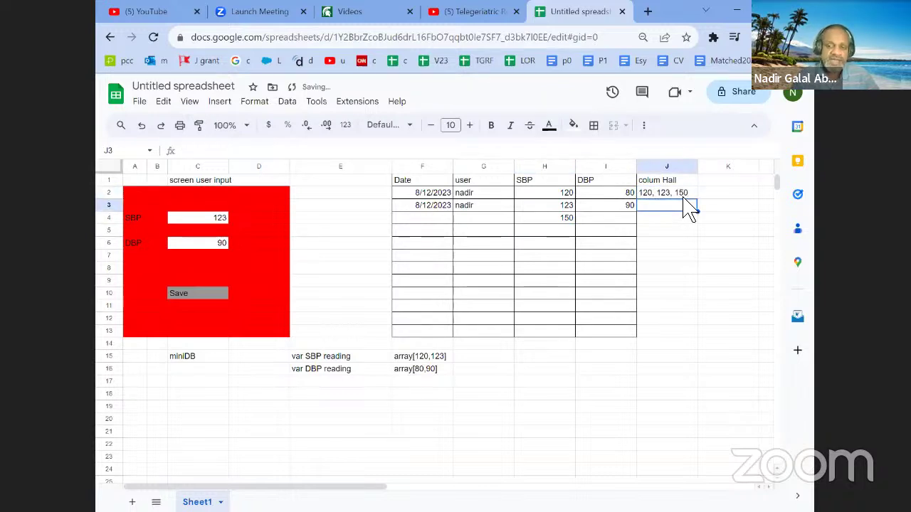
Fill the list in J2 down column J through J10
left_click(233, 233)
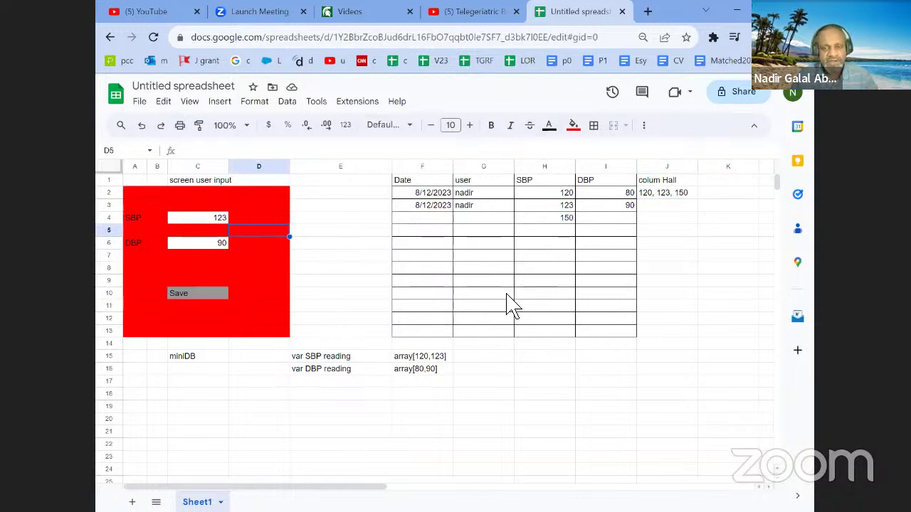
left_click(652, 197)
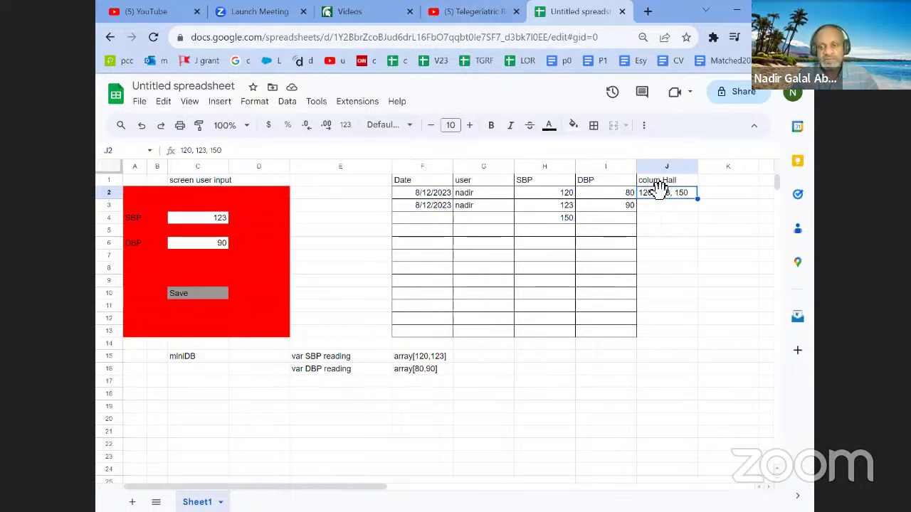
left_click_drag(701, 205, 697, 294)
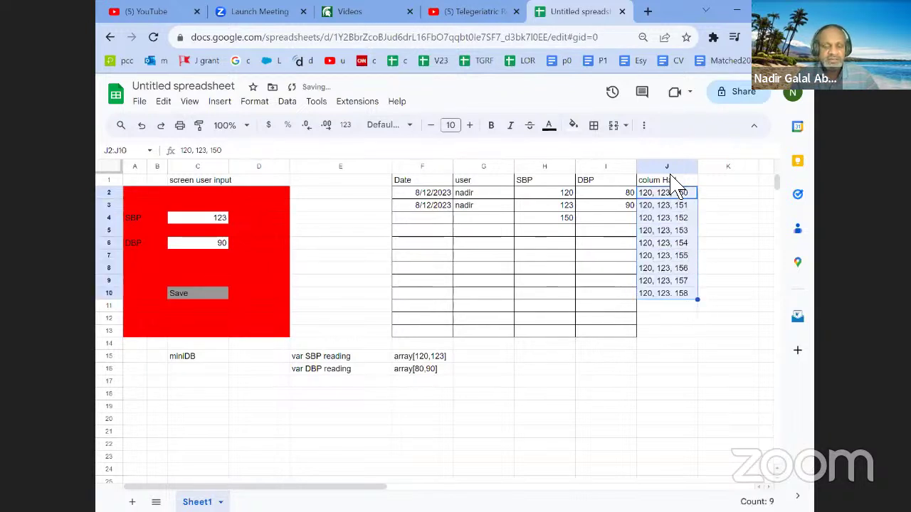
Replace the second comma of the list in J2 with %C20
left_click(466, 12)
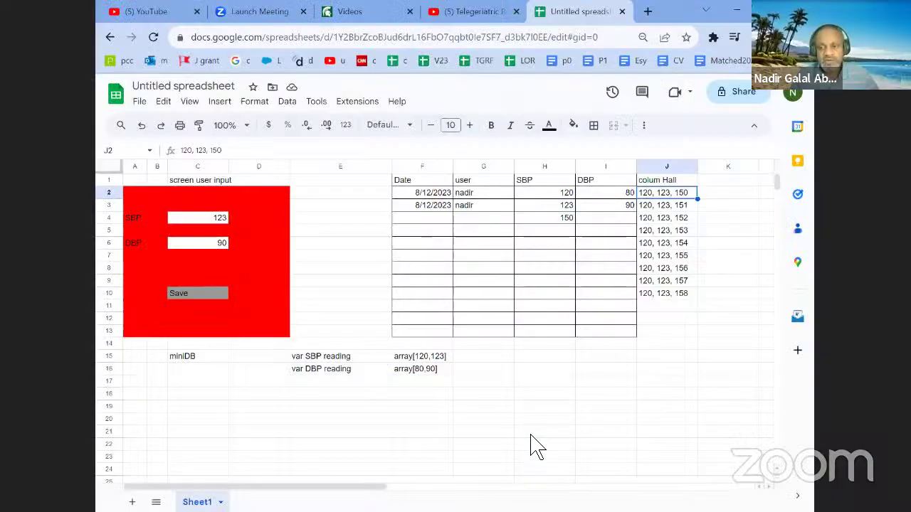
left_click(728, 193)
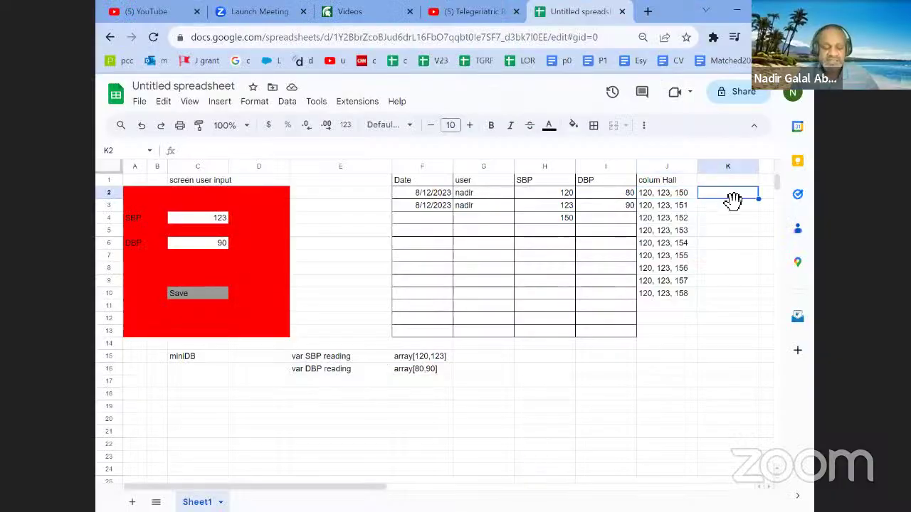
left_click(687, 195)
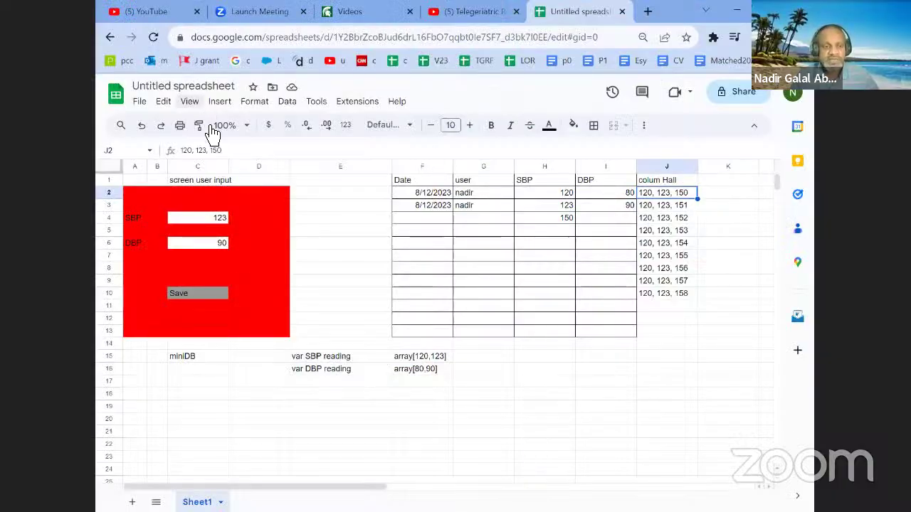
left_click(212, 151)
key("BackSpace")
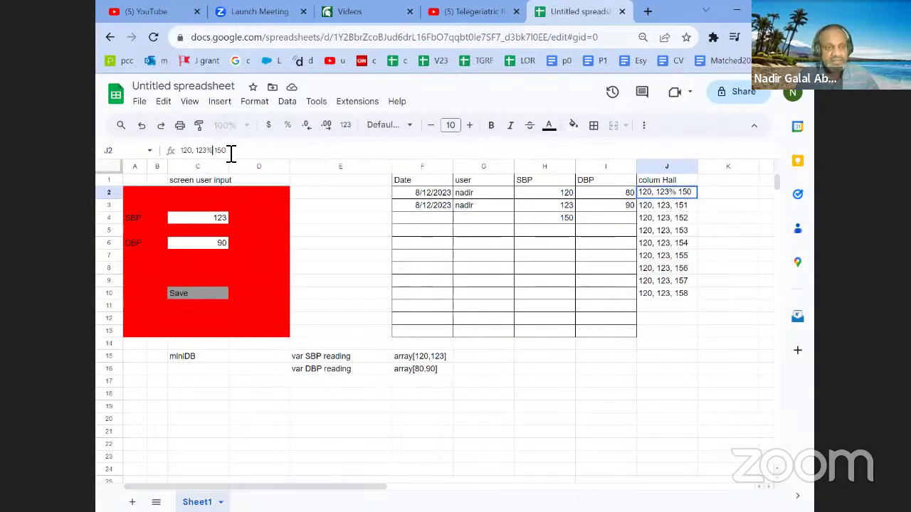
type("%C20")
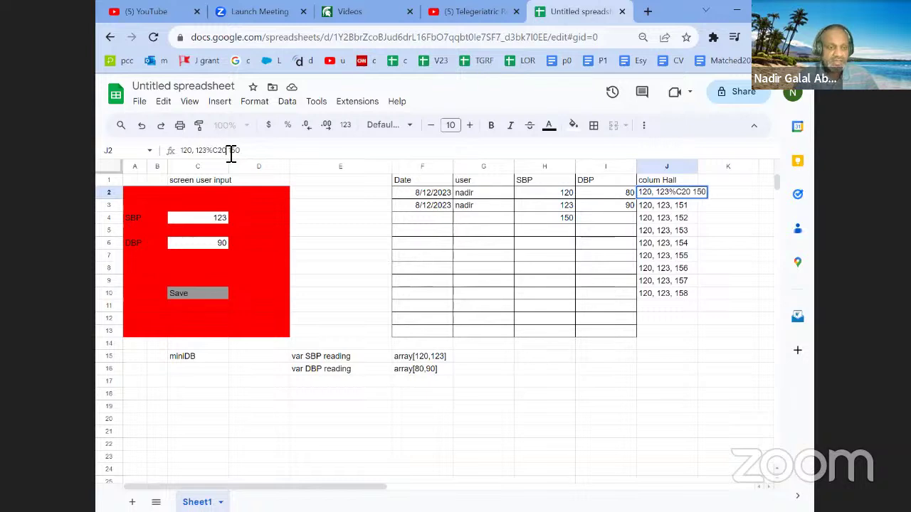
Replace the first comma in J2 with %C20 too and remove the spaces so that it reads 120%C20123%C20150, then select J2:J11
key("ctrl+c")
key("Left")
key("Left")
key("Left")
key("Left")
key("BackSpace")
key("ctrl+v")
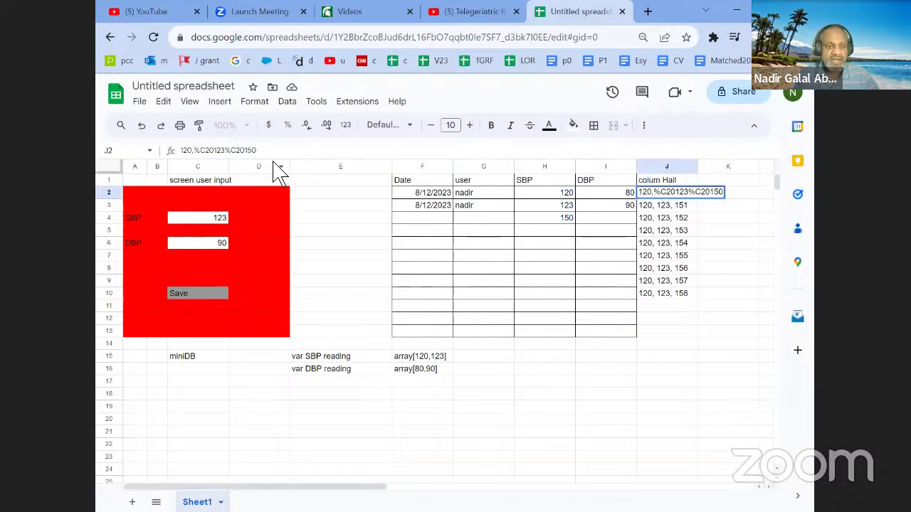
key("Delete")
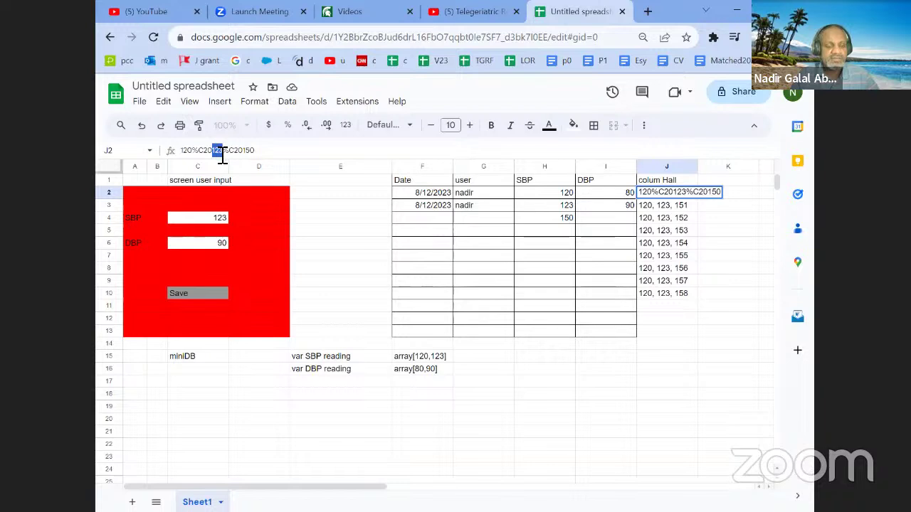
left_click(244, 156)
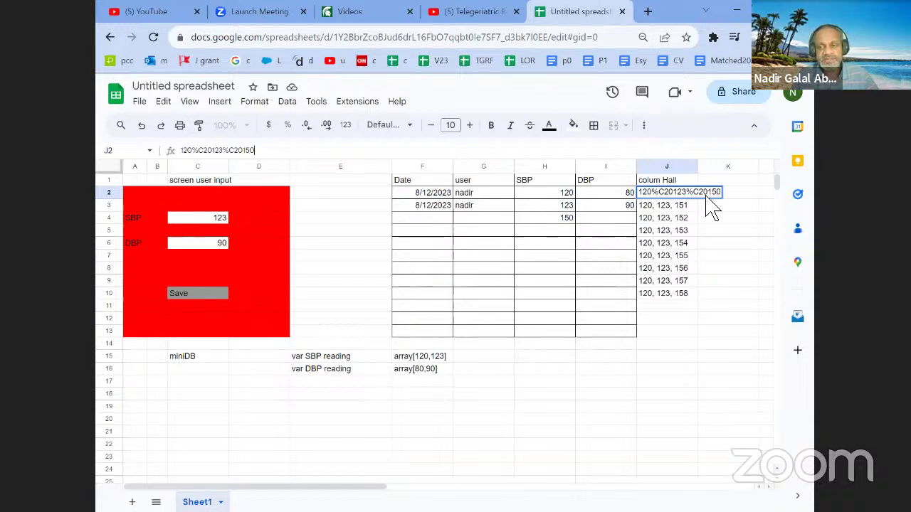
left_click(640, 208)
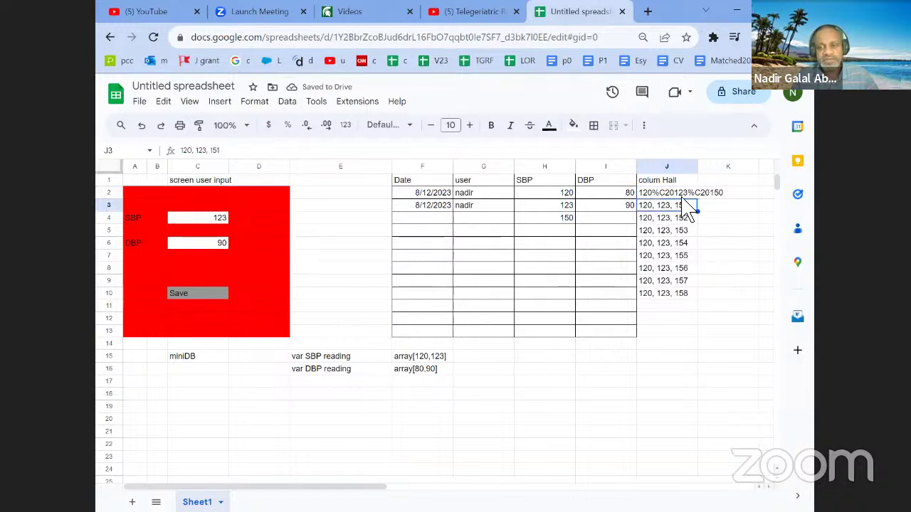
left_click_drag(681, 196, 685, 319)
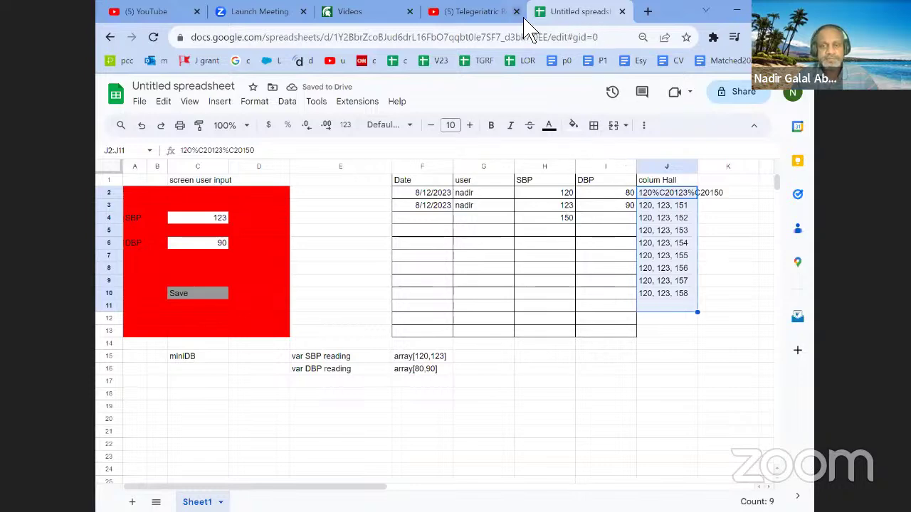